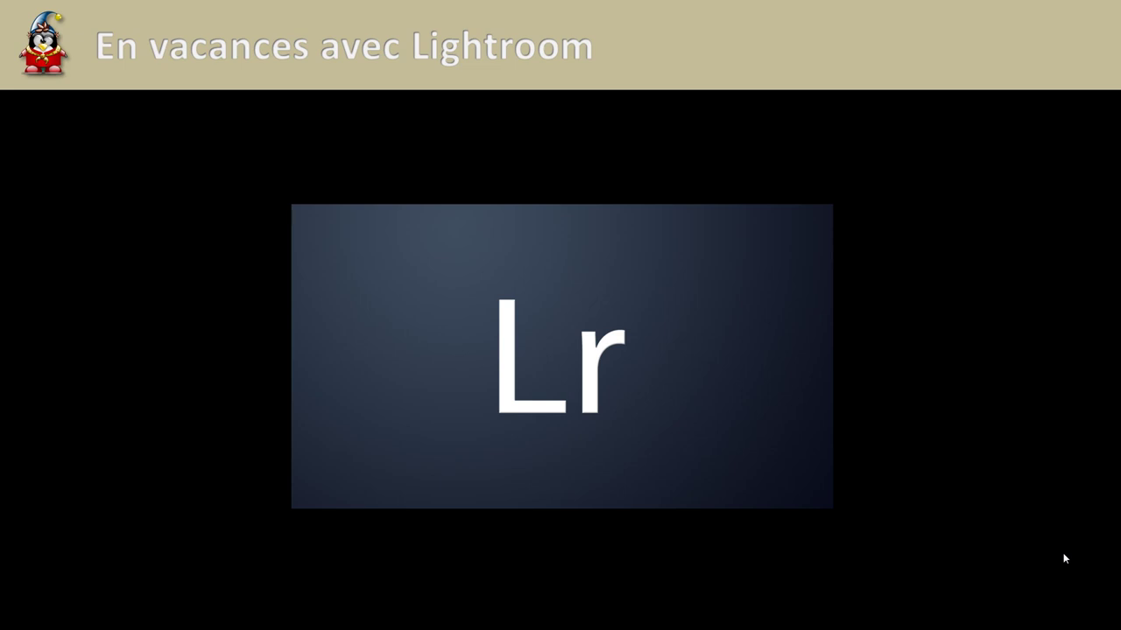
Advance the slideshow past the title slide and the Avant de partir arrows to En déplacement.
click(1064, 558)
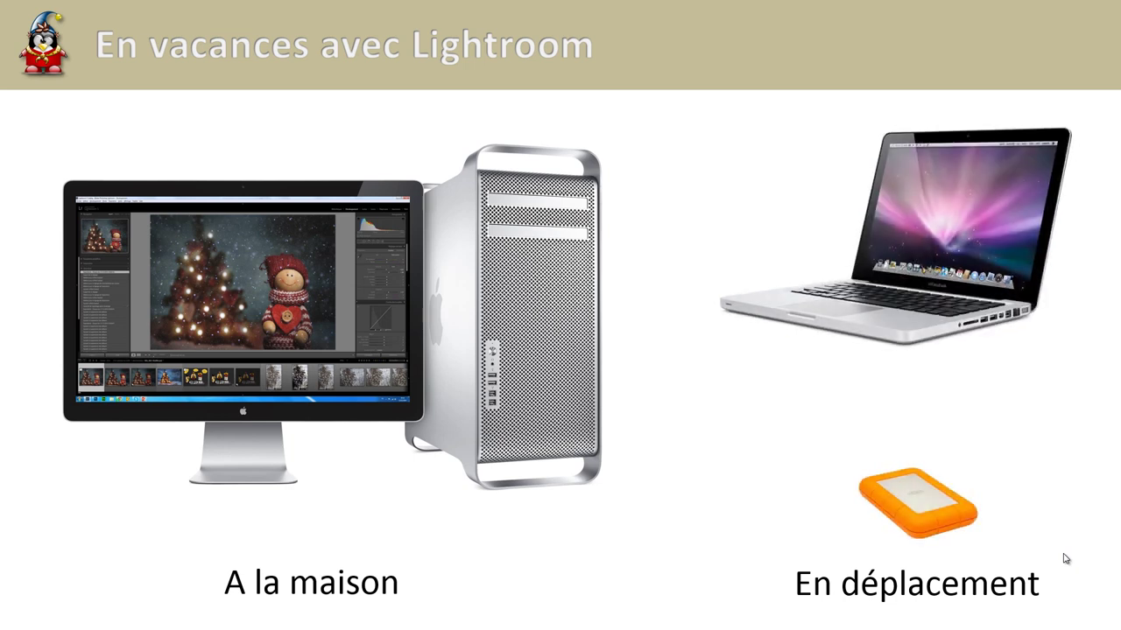
key(Right)
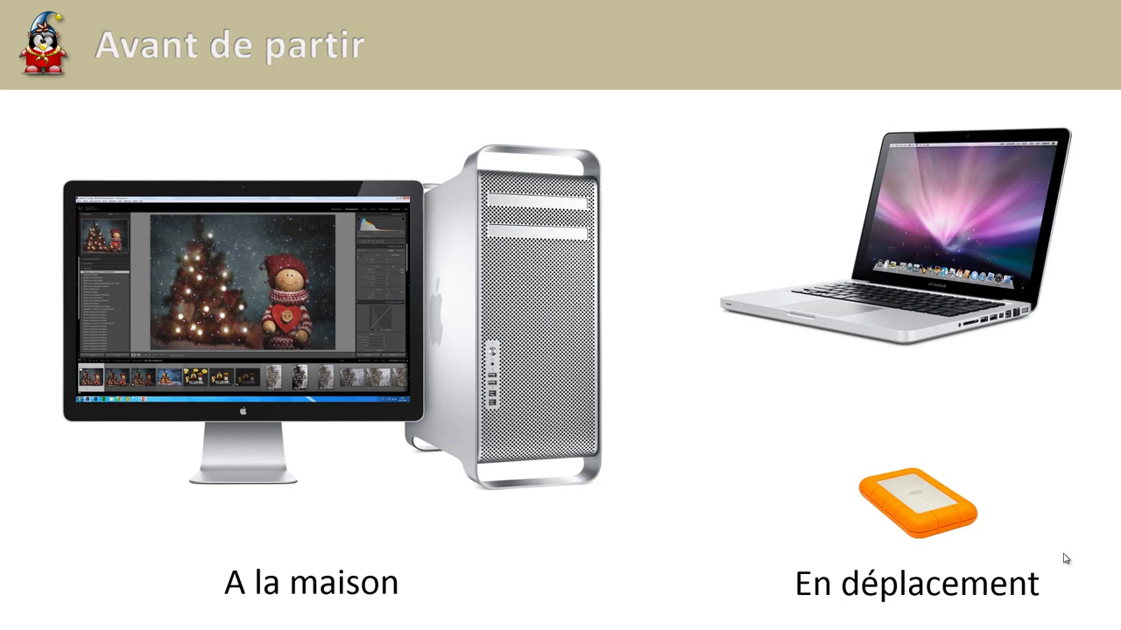
key(Right)
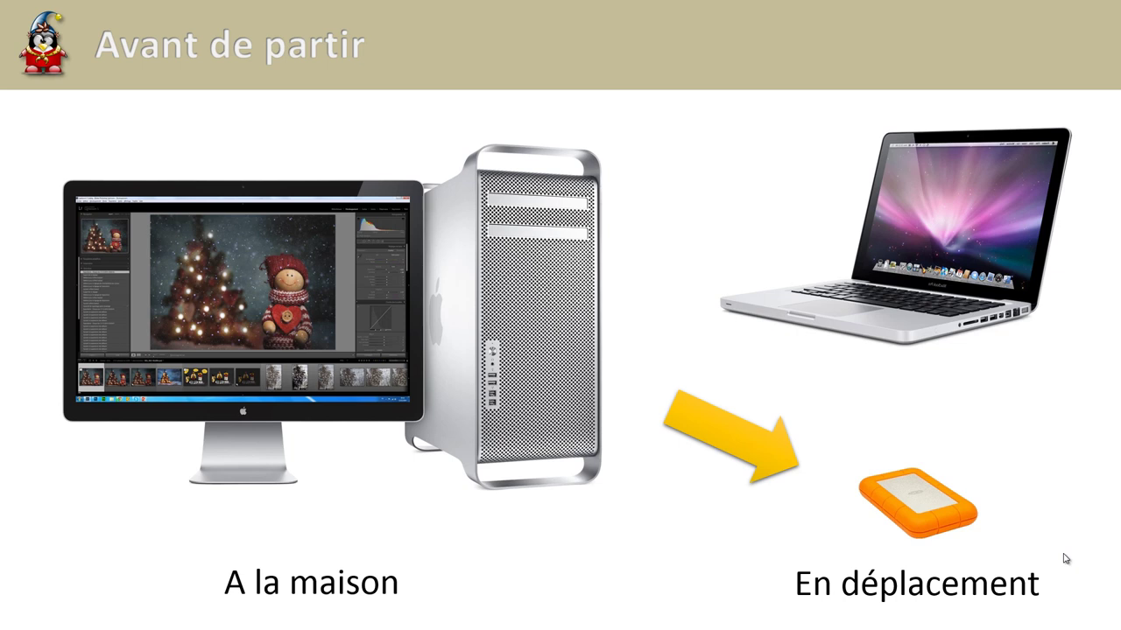
key(Right)
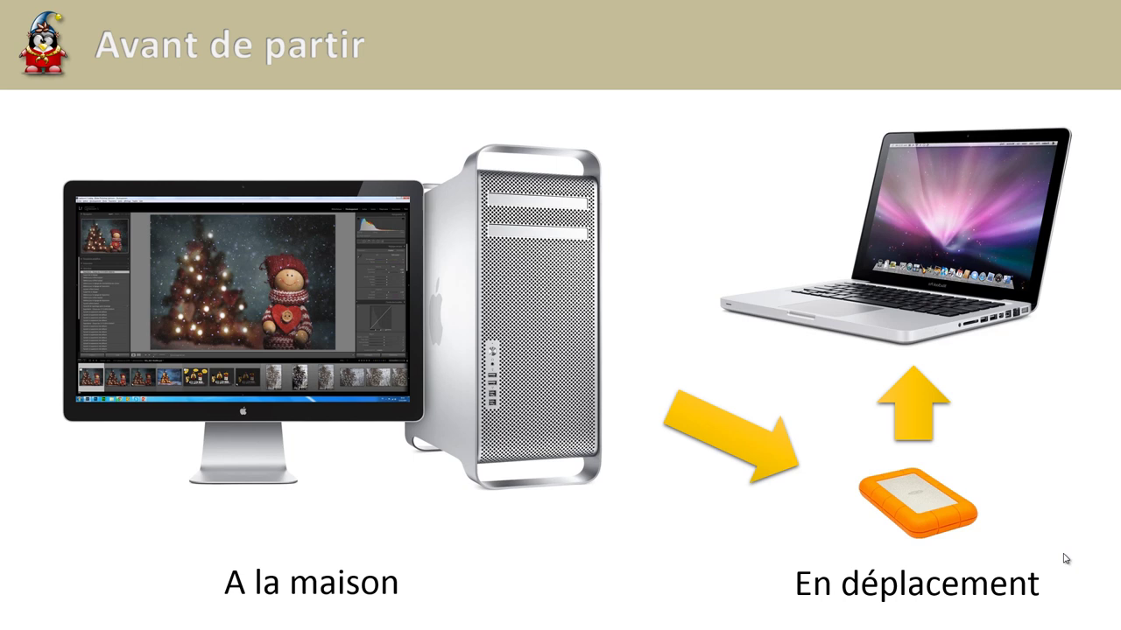
key(Right)
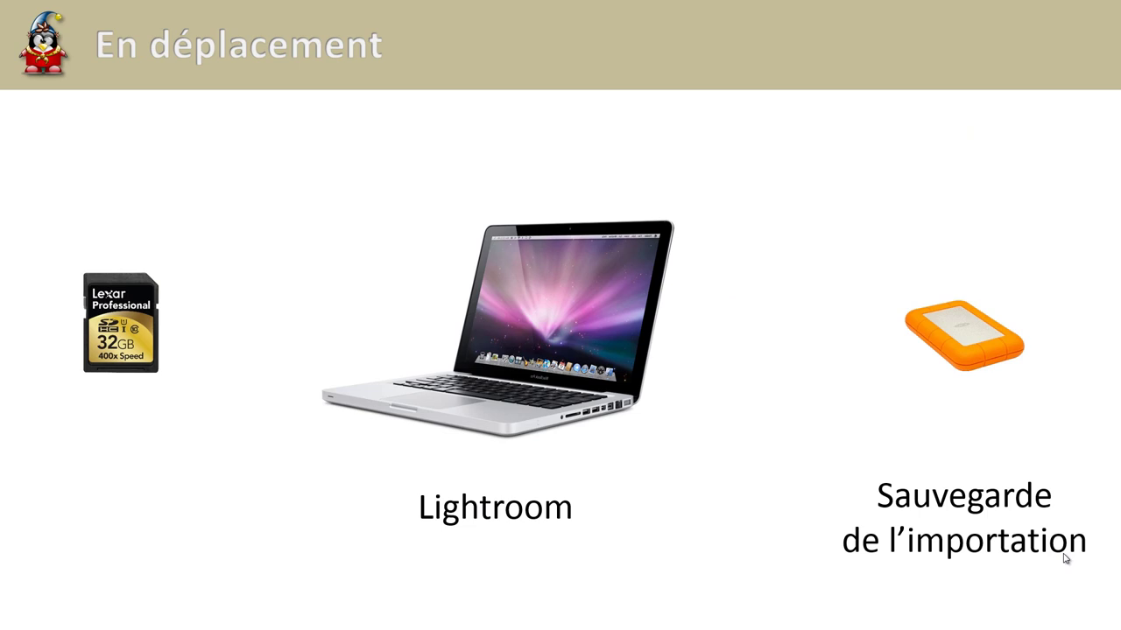
Reveal the SD-to-laptop and laptop-to-drive arrows, then the Au retour slide's drive-to-home arrows.
key(Right)
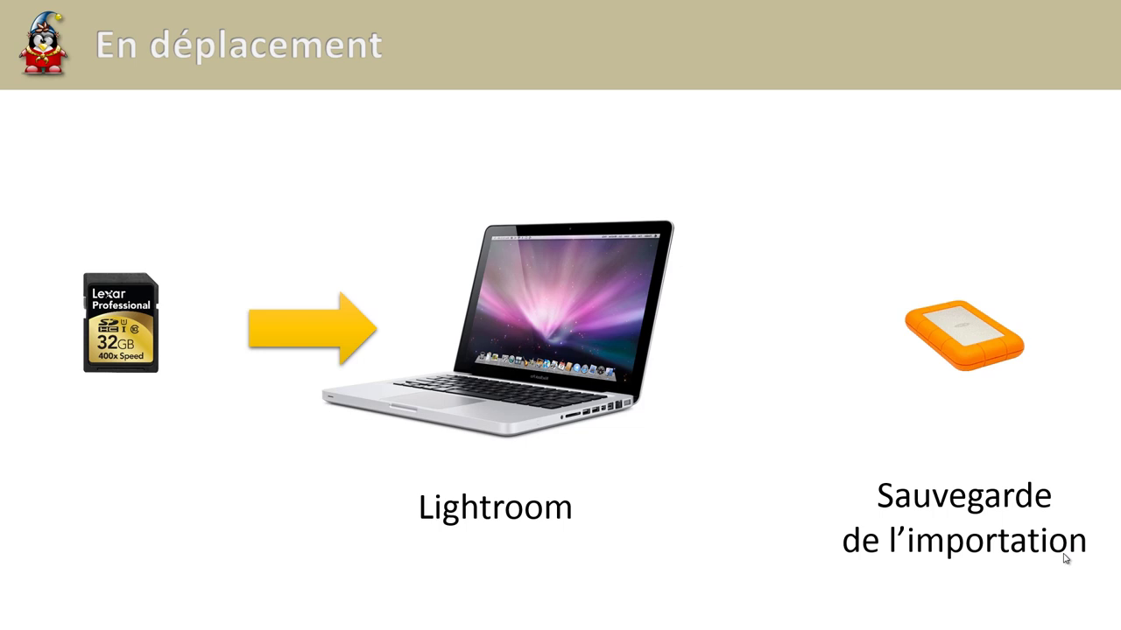
key(Right)
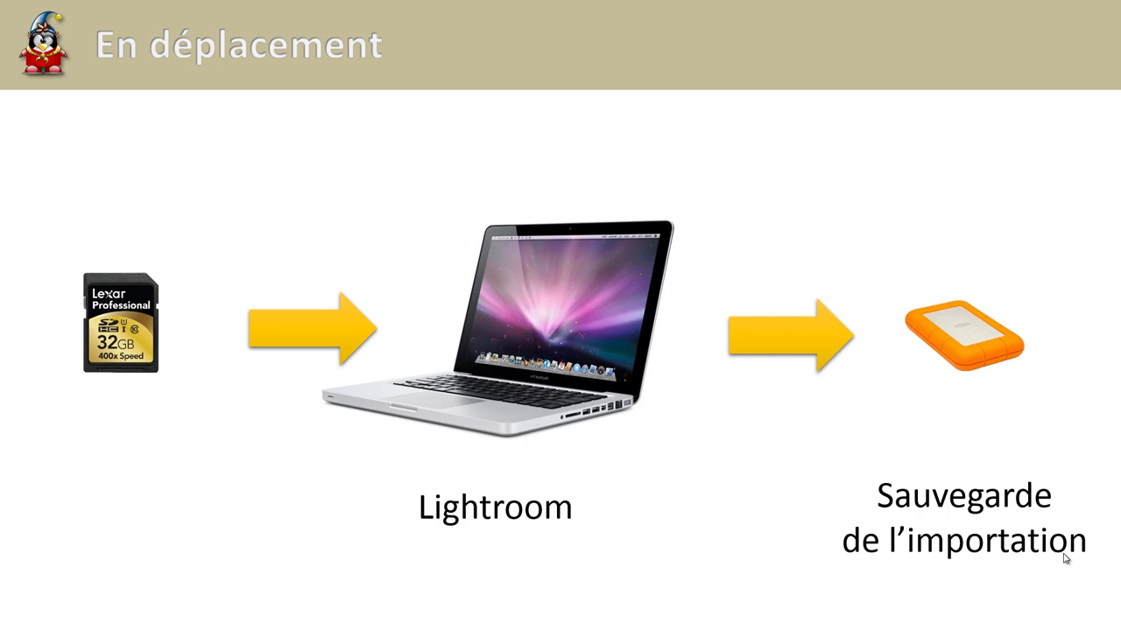
click(1066, 559)
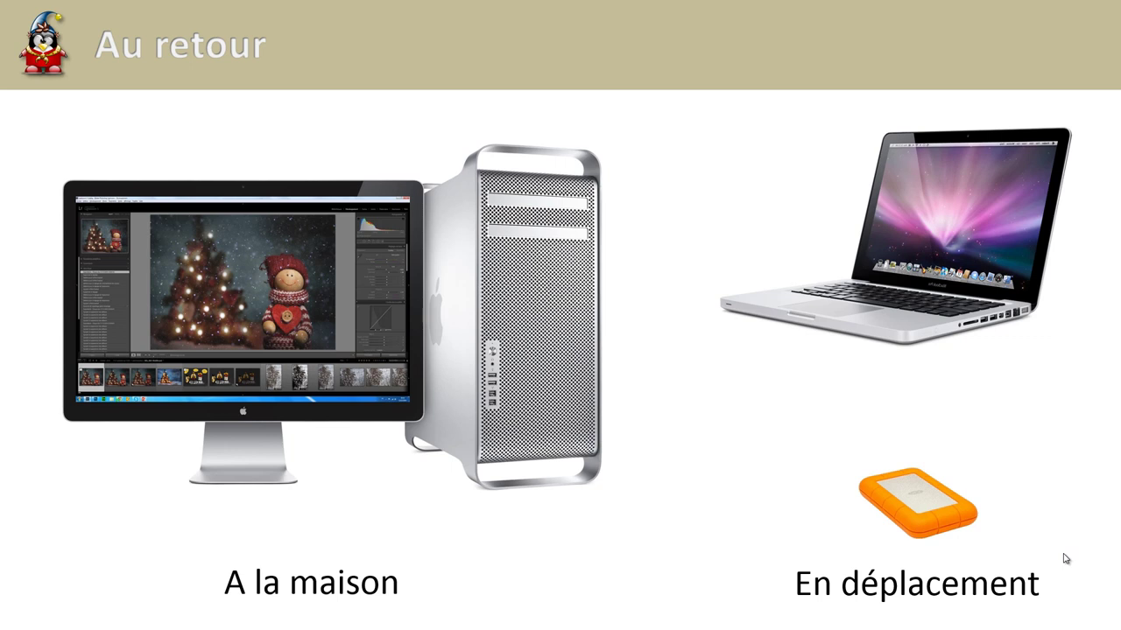
click(1066, 559)
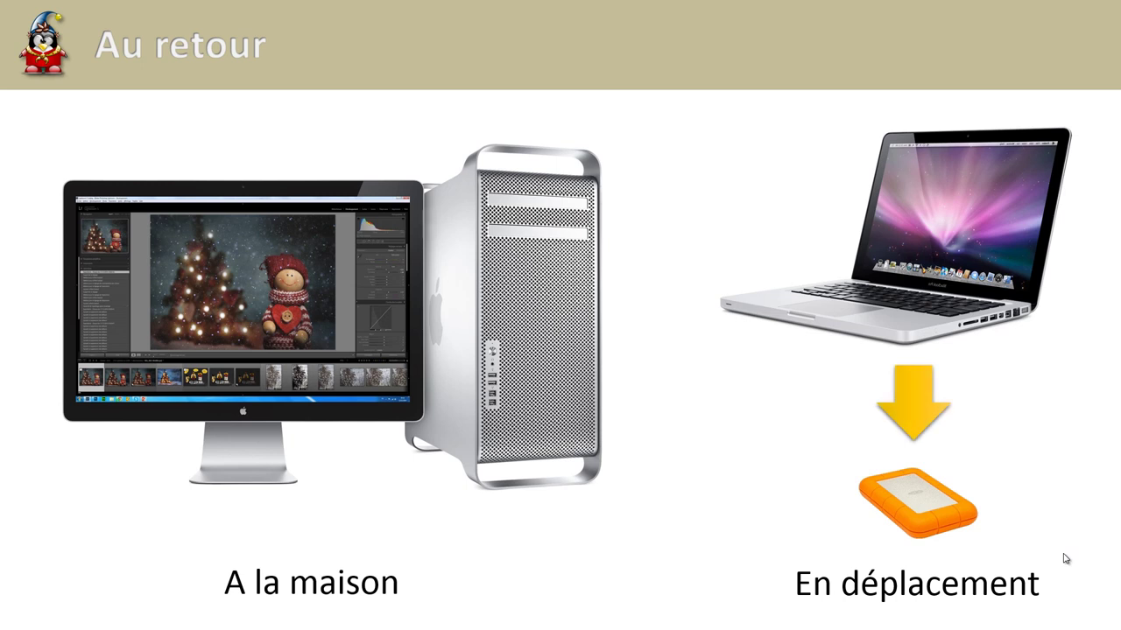
click(1066, 559)
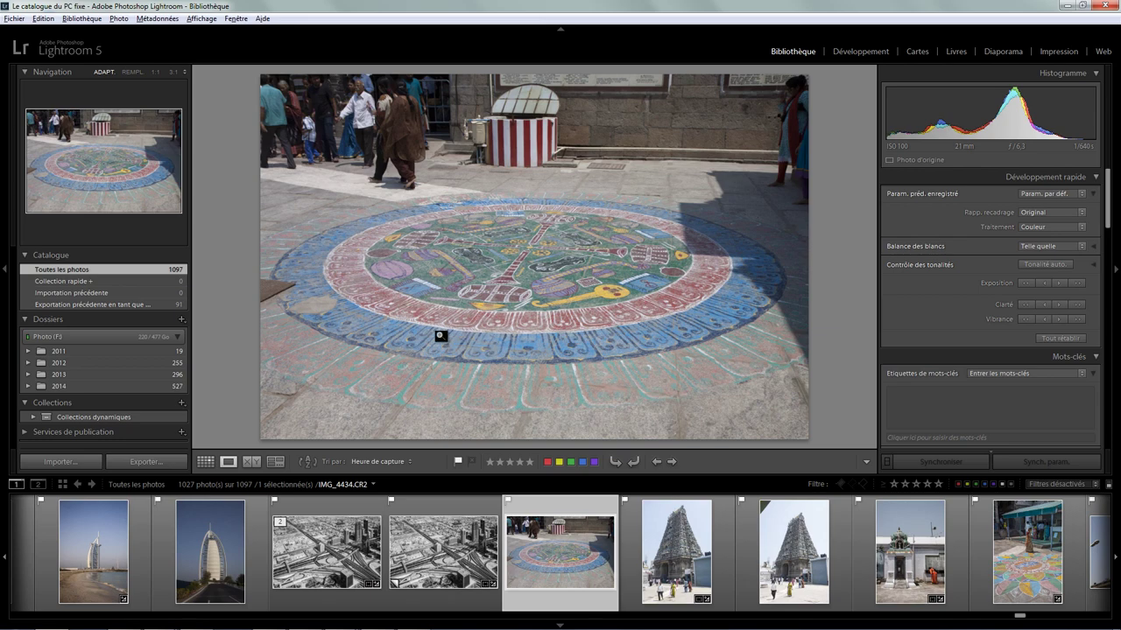
Create smart collection 'Les trois derniers mois' with rule Date de capture in the last 3 months.
click(178, 405)
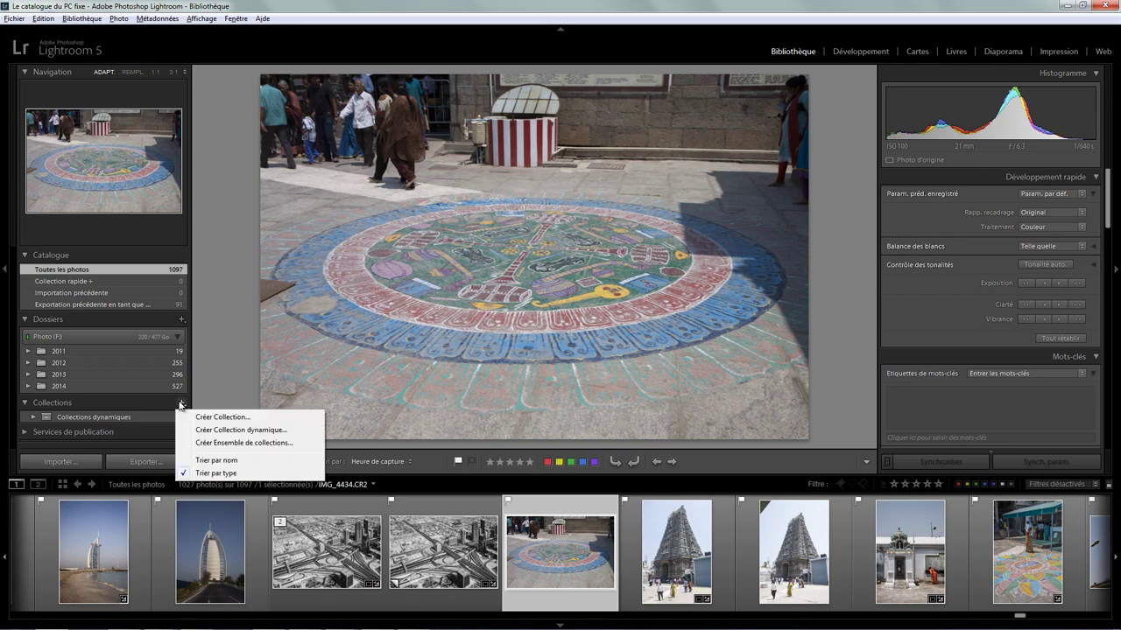
click(231, 432)
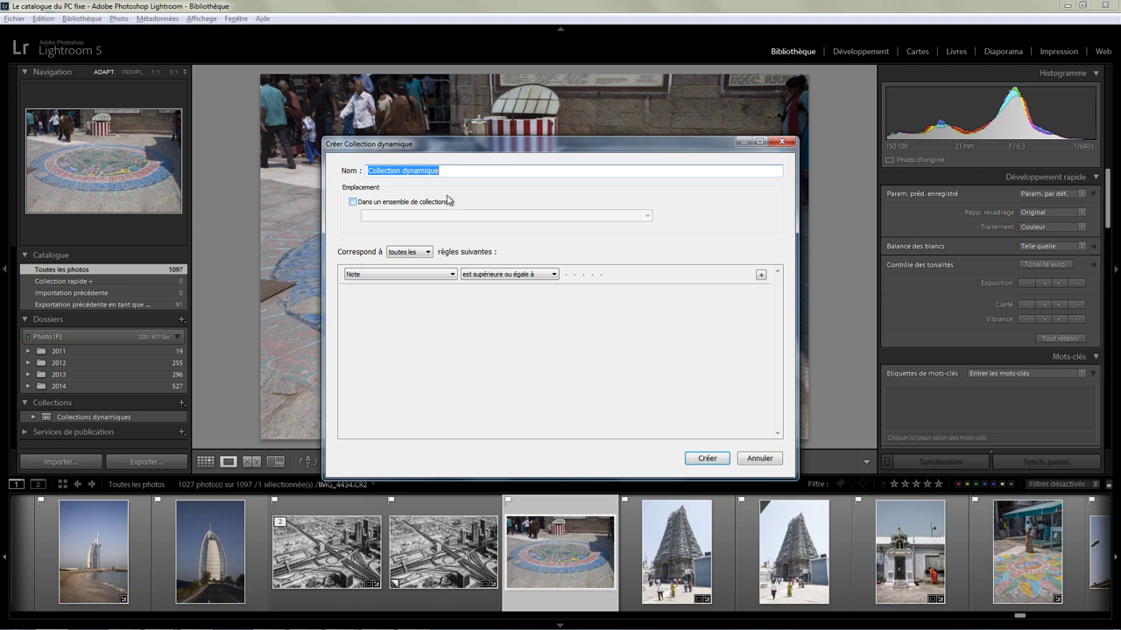
text(Les)
text( trois dernie)
text(rs mois)
click(407, 274)
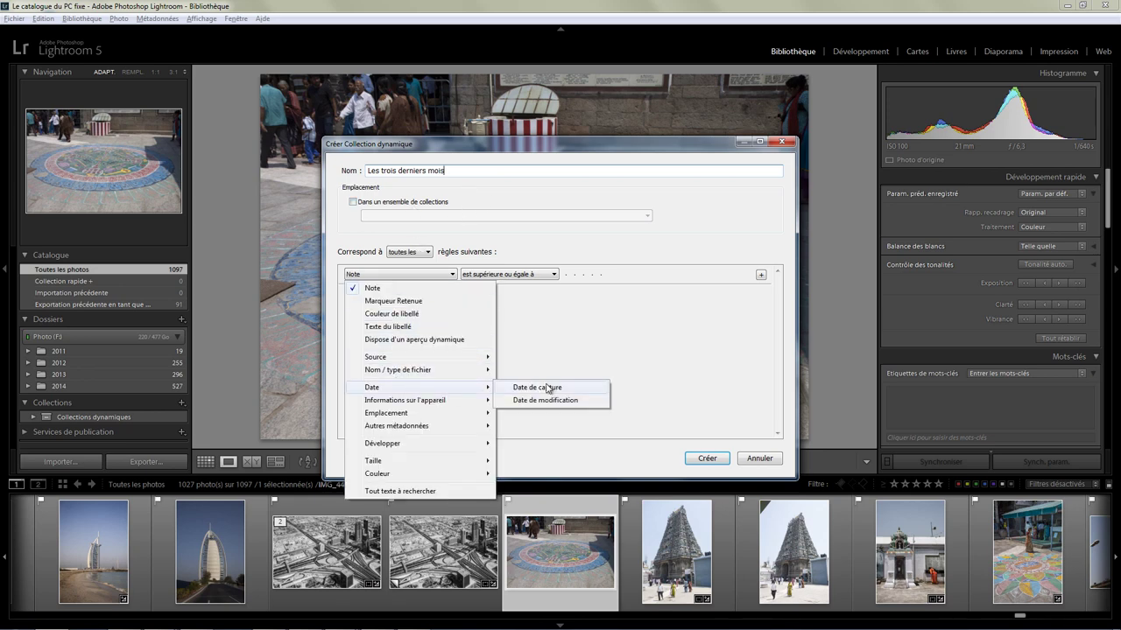
click(538, 386)
click(526, 278)
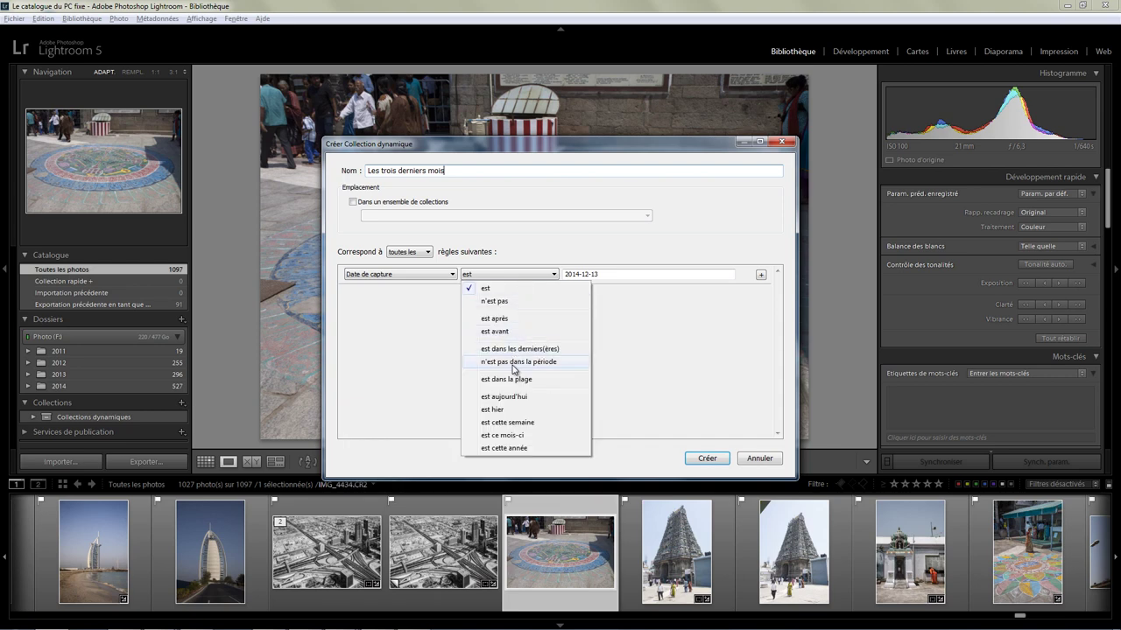
click(513, 348)
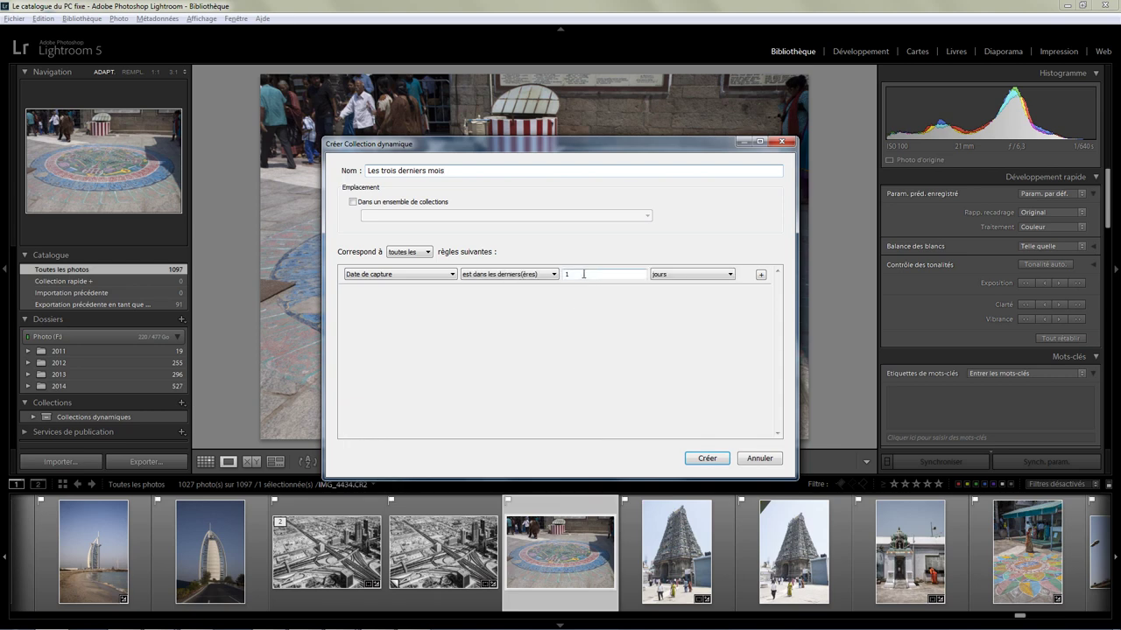
double_click(580, 274)
text(3)
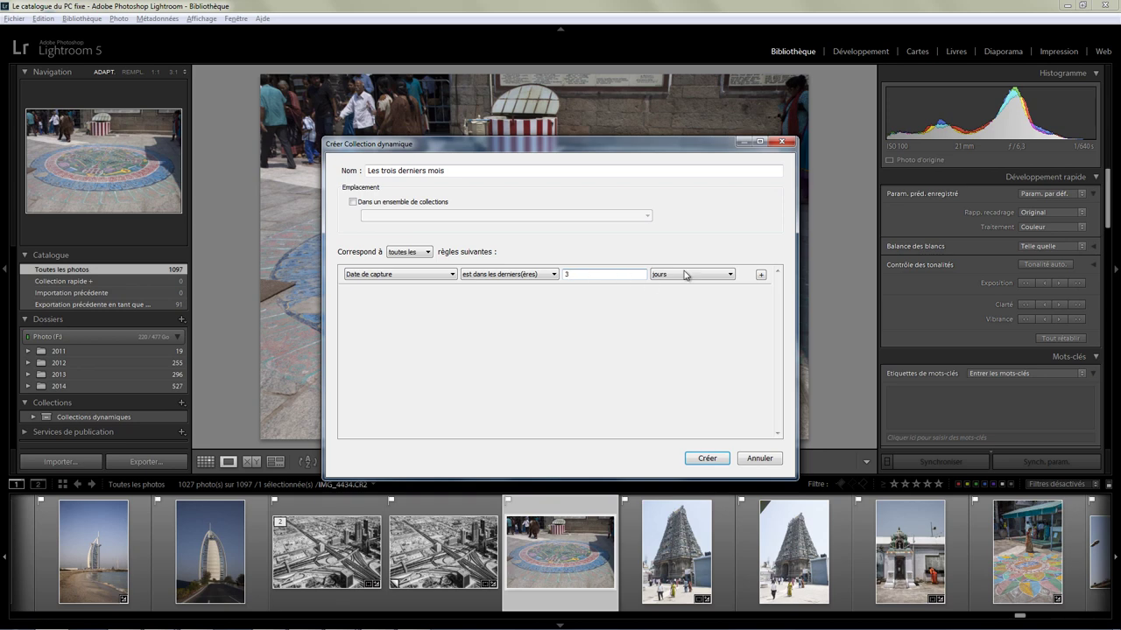
click(688, 274)
click(675, 316)
click(707, 458)
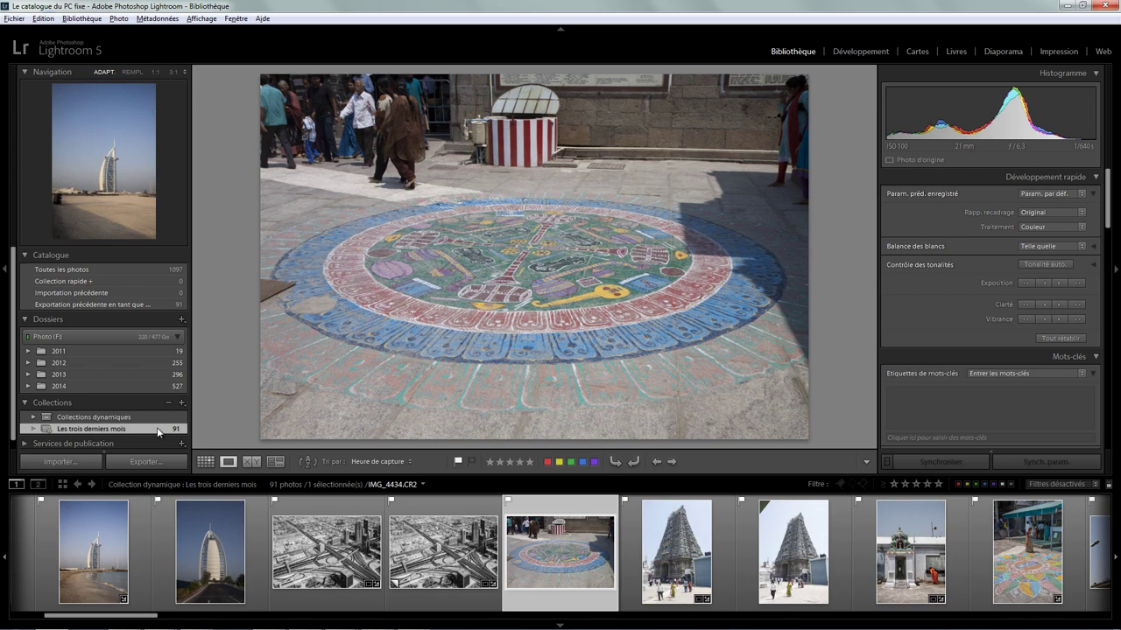
Start exporting the collection as a catalogue and create a 'Lightroom' folder on the USB drive.
right_click(152, 431)
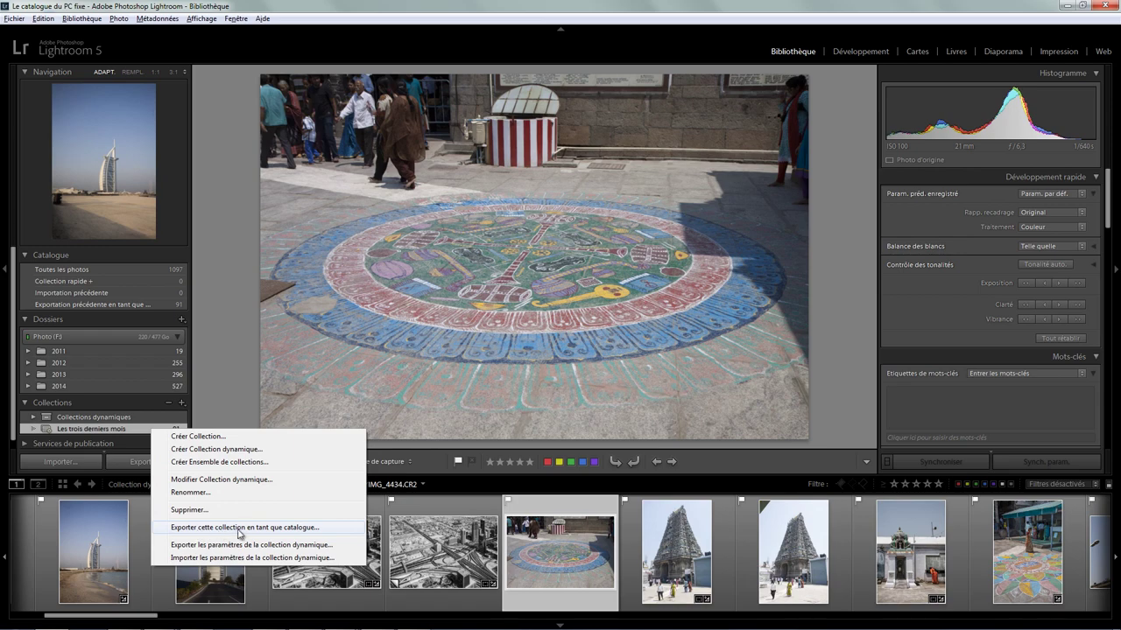
click(298, 529)
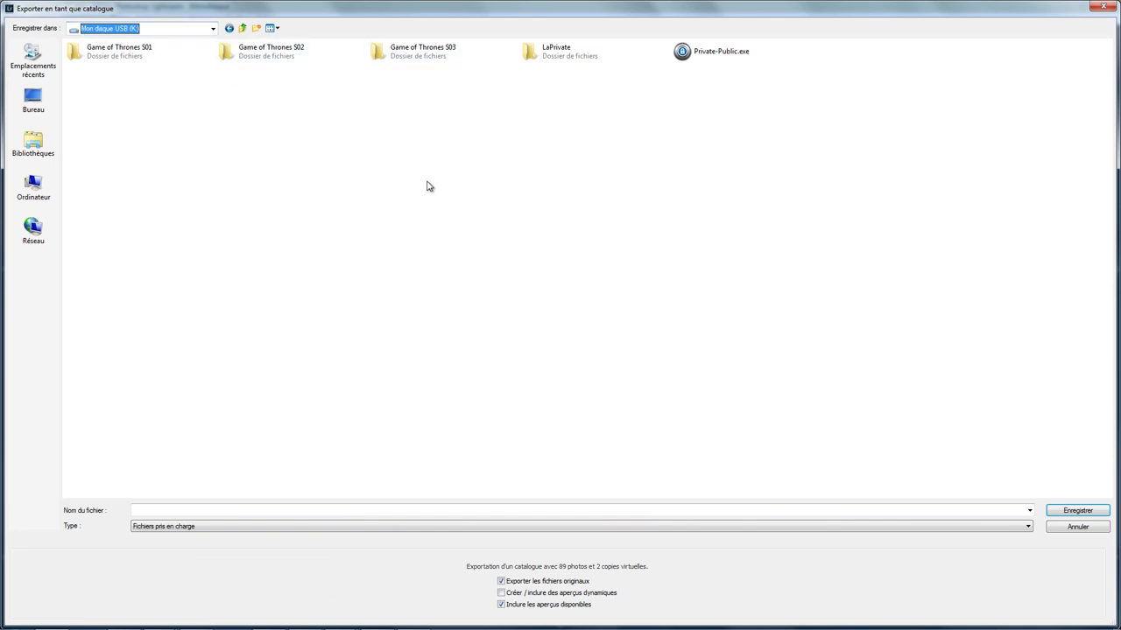
right_click(426, 182)
mouse_move(652, 342)
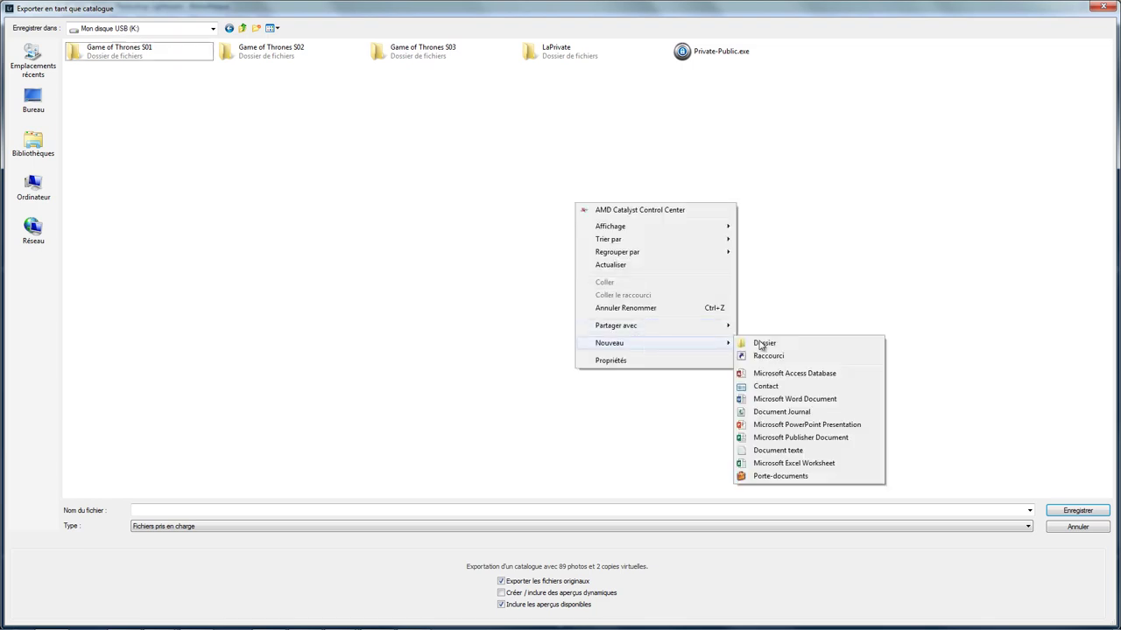
click(767, 342)
text(L)
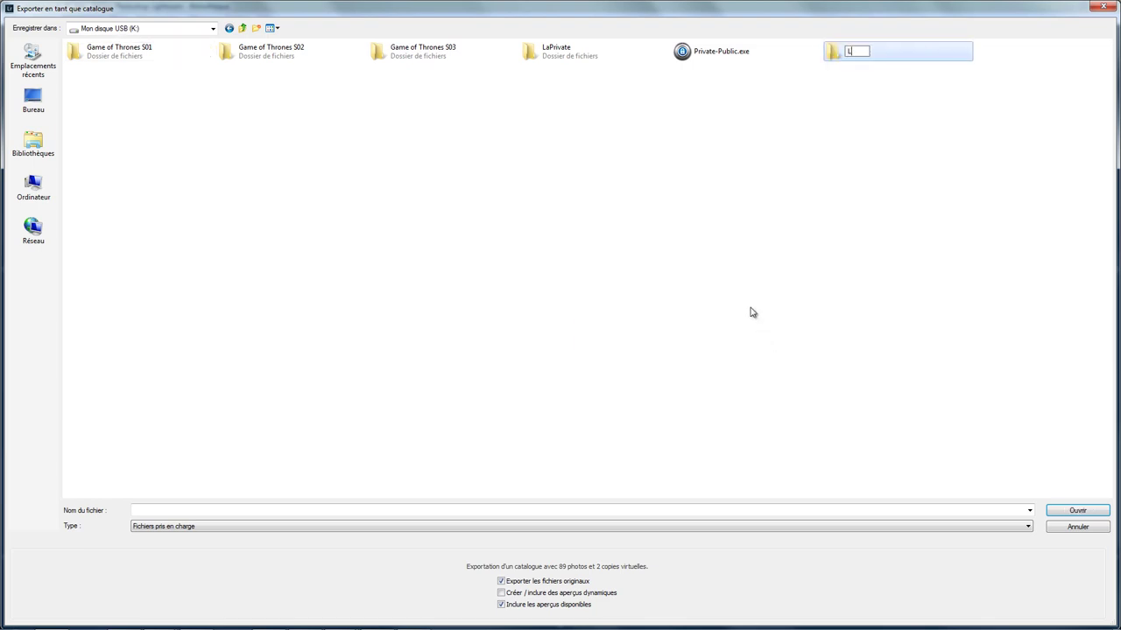
text(ightroom)
key(Return)
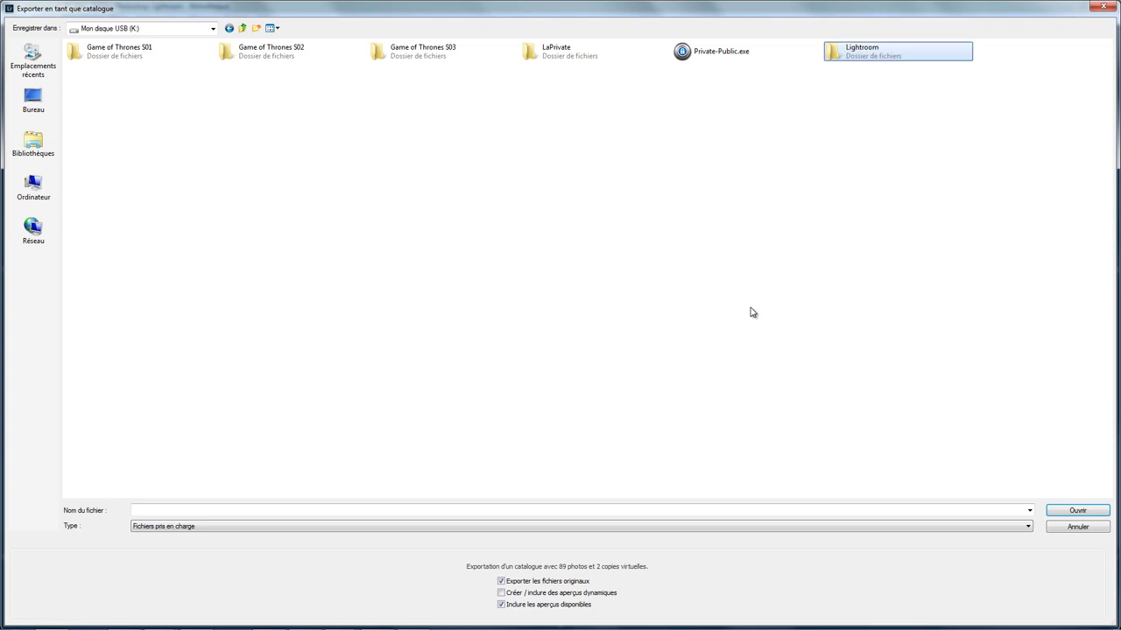
double_click(844, 57)
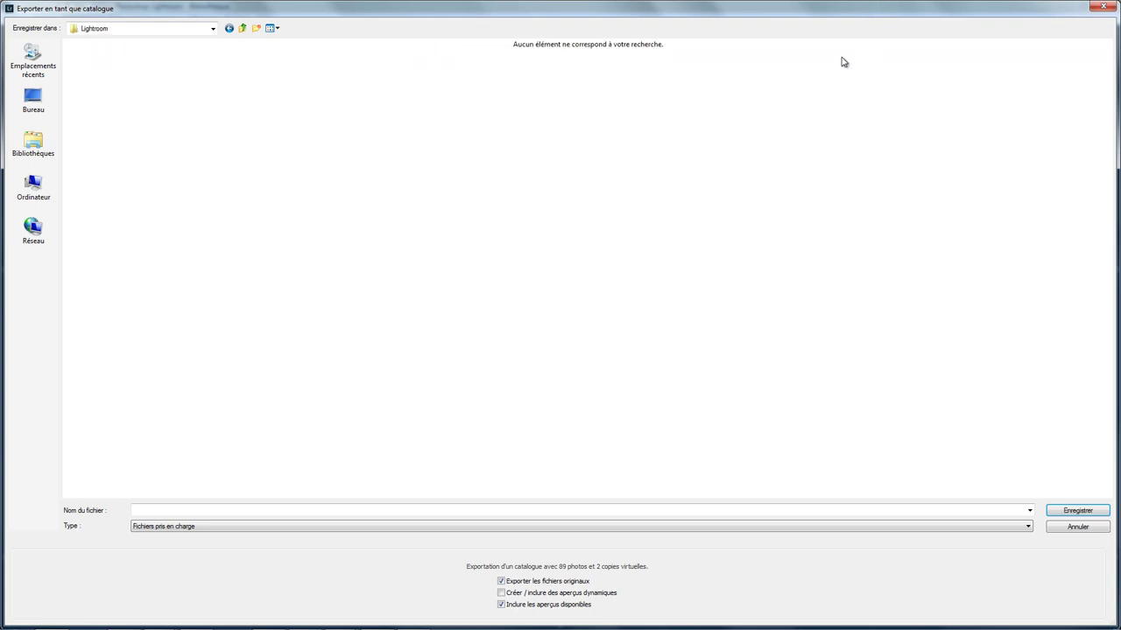
Create and open an 'Avant les vacances' folder inside the Lightroom folder.
right_click(346, 223)
mouse_move(379, 357)
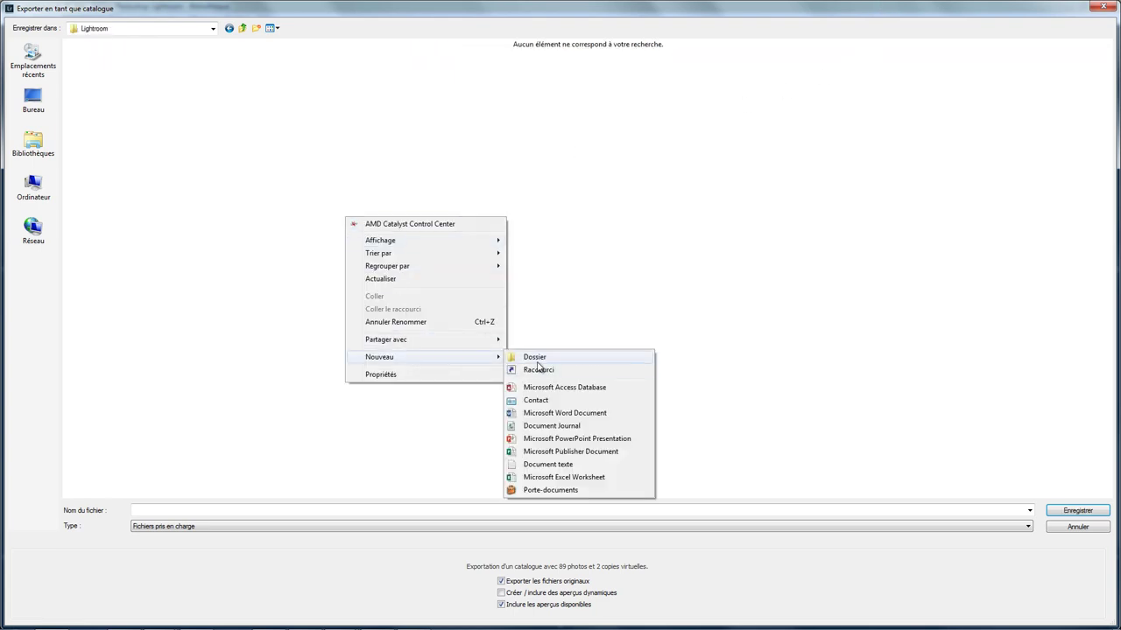
click(540, 361)
text(A)
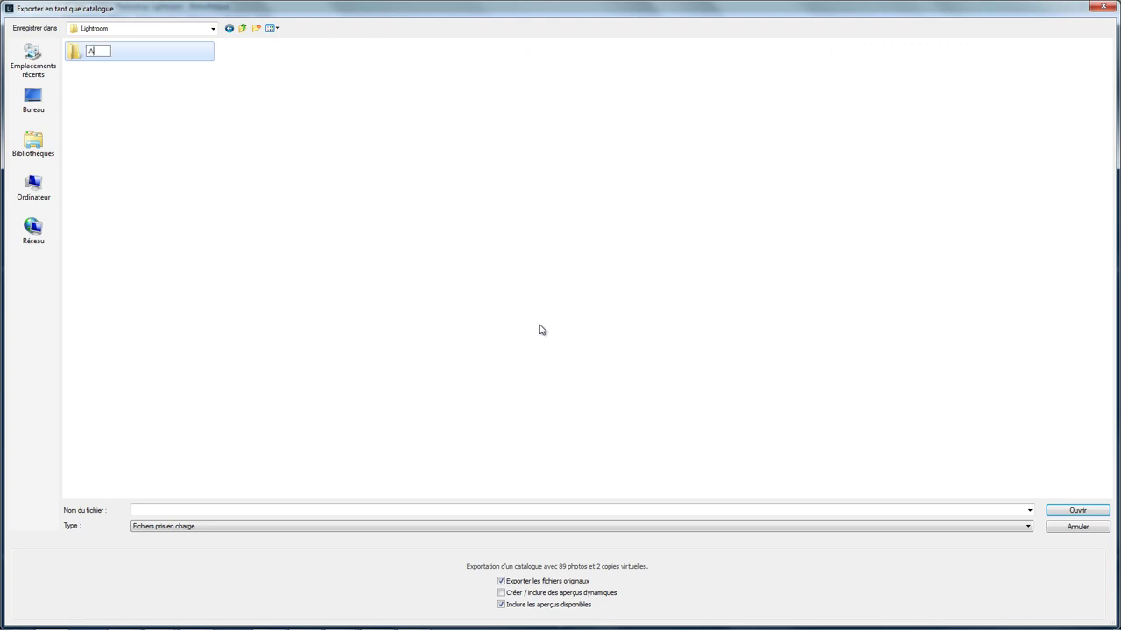
text(vant les v)
text(acances)
key(Return)
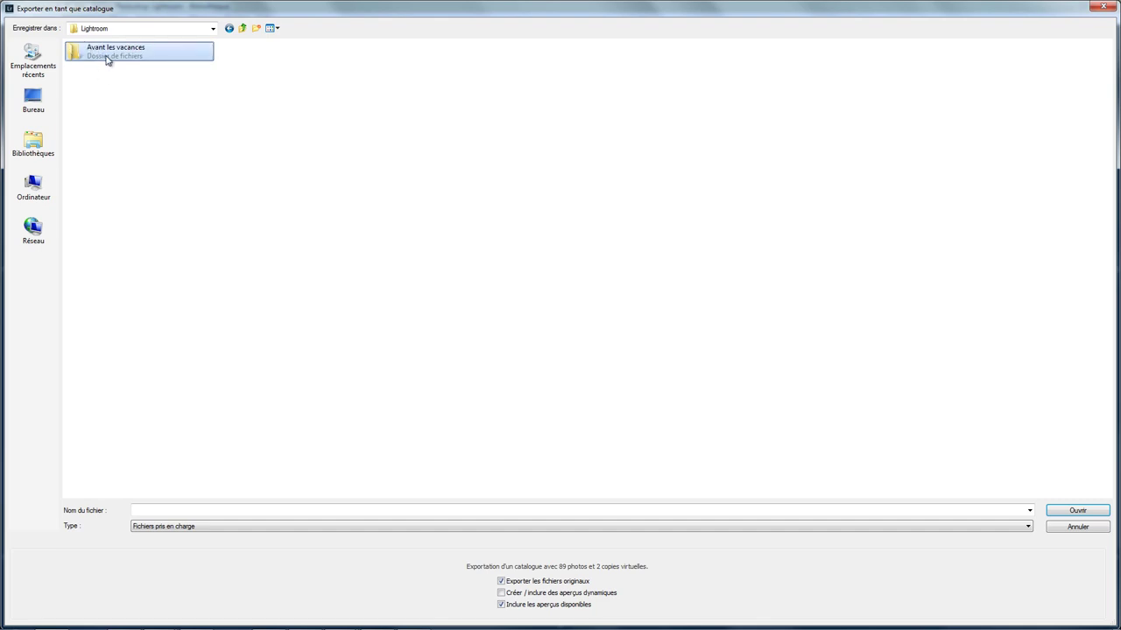
double_click(110, 56)
Save the catalogue as 'Catalogue du portable' without including available previews.
click(153, 512)
text(C)
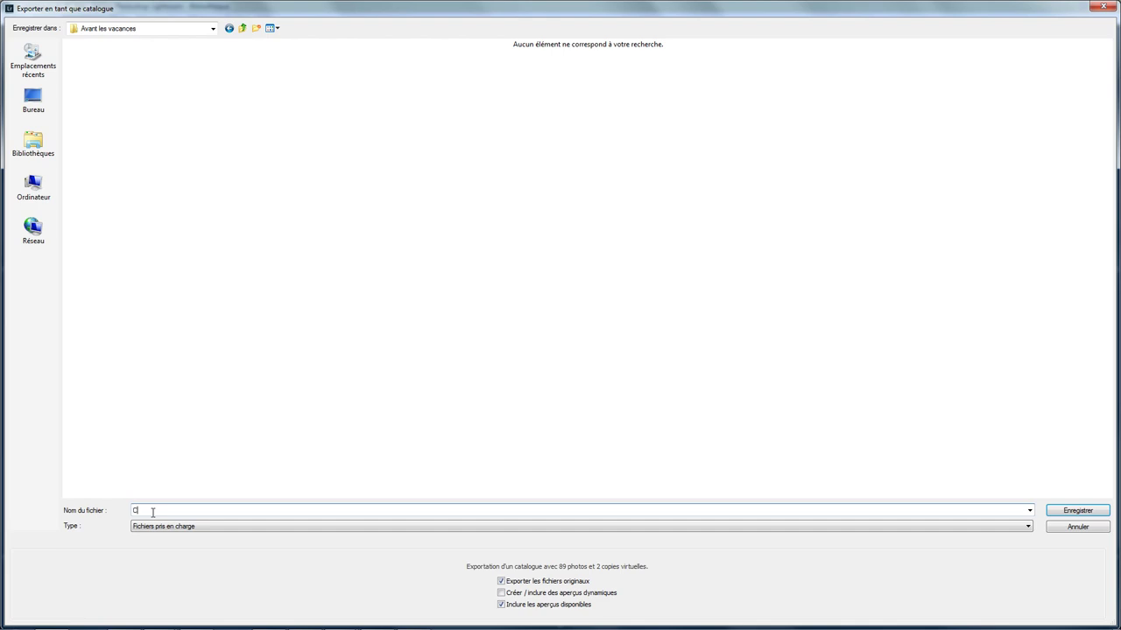
text(atalogue )
text(du por)
text(table)
click(547, 606)
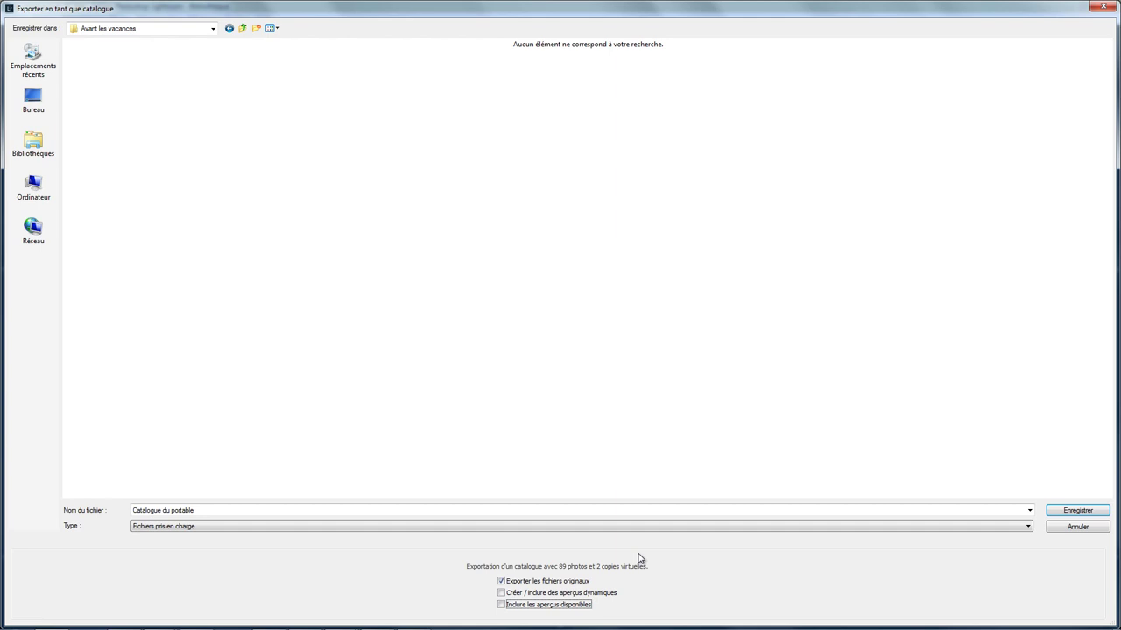
click(1064, 516)
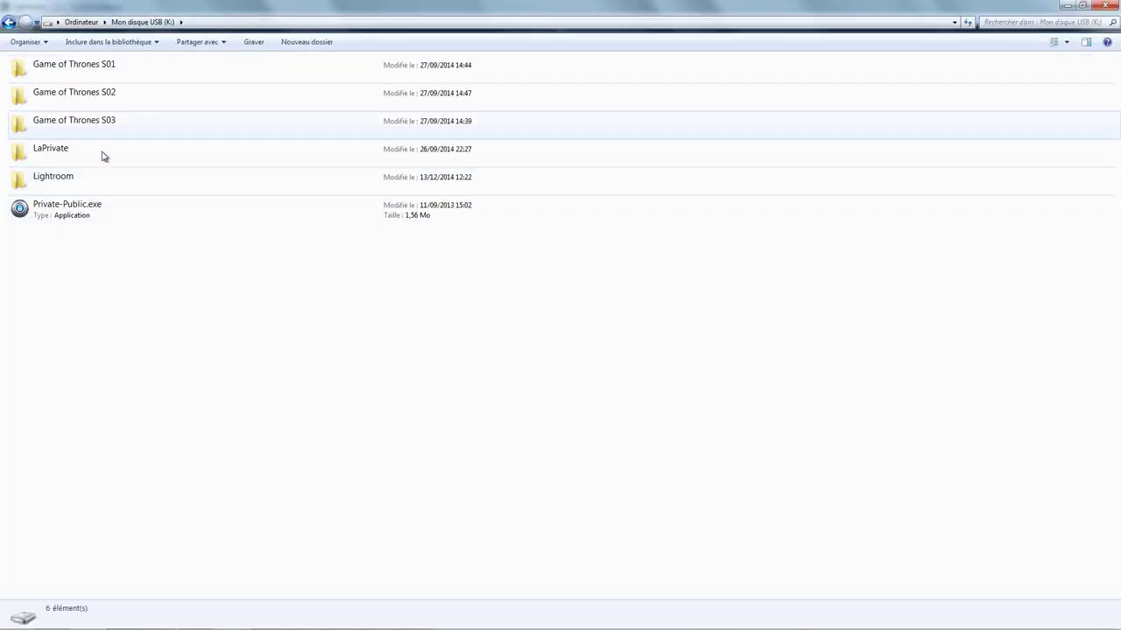
Browse Lightroom > Avant les vacances > Catalogue du portable > 2014 on the USB drive.
double_click(76, 181)
double_click(92, 65)
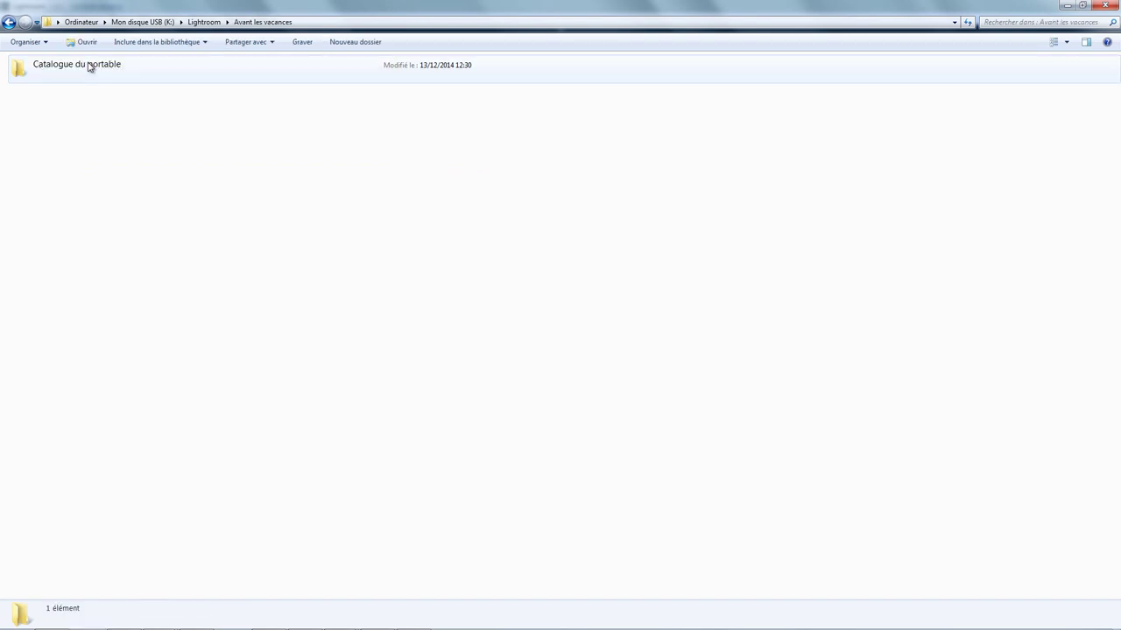
double_click(98, 78)
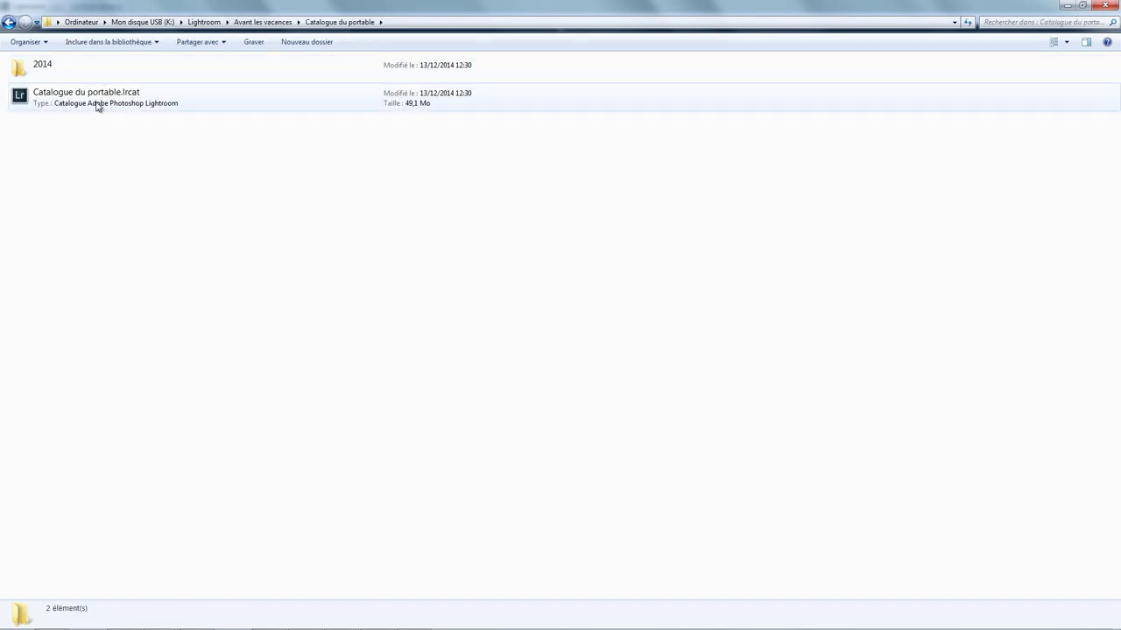
double_click(81, 70)
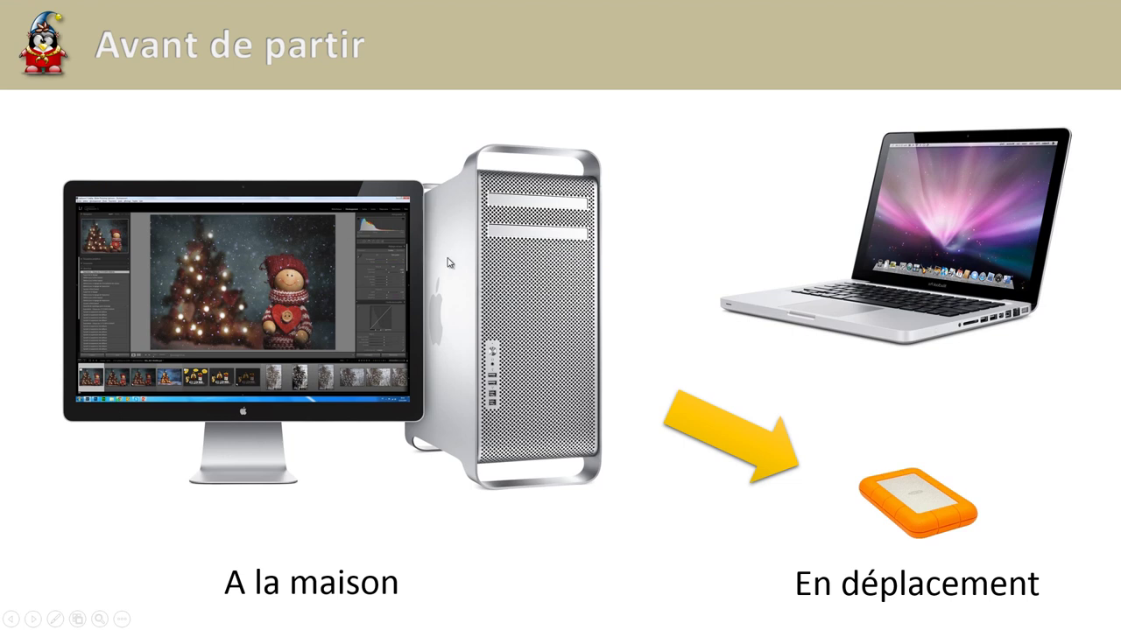
Advance the slide to show the arrow from the orange drive to the laptop.
click(908, 492)
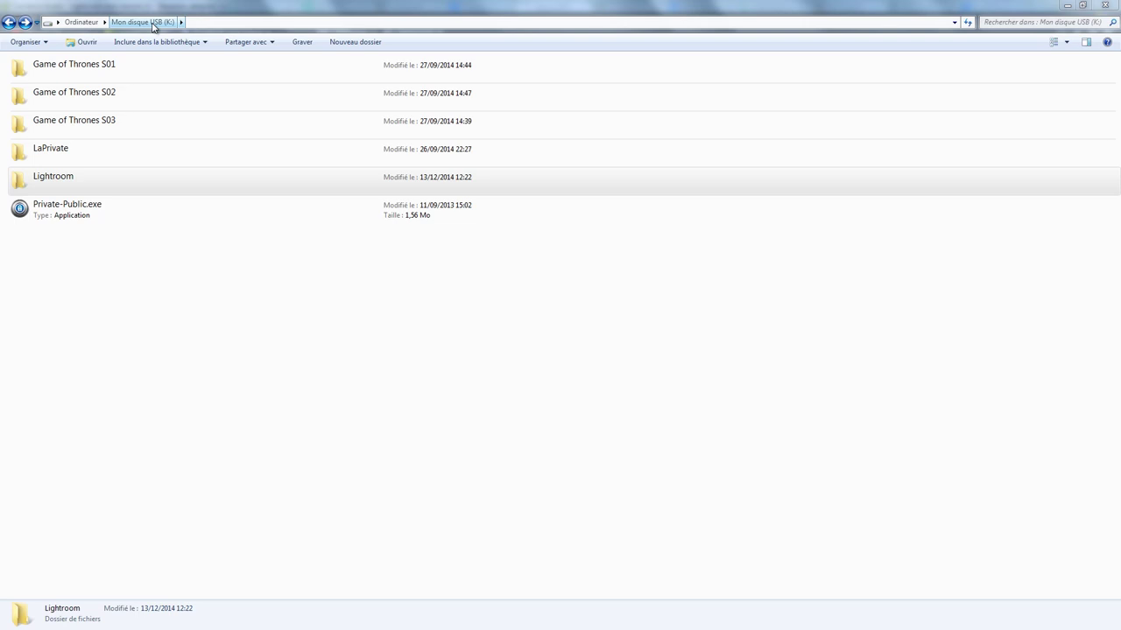
Copy the Catalogue du portable folder from Lightroom > Avant les vacances on the USB drive.
double_click(62, 175)
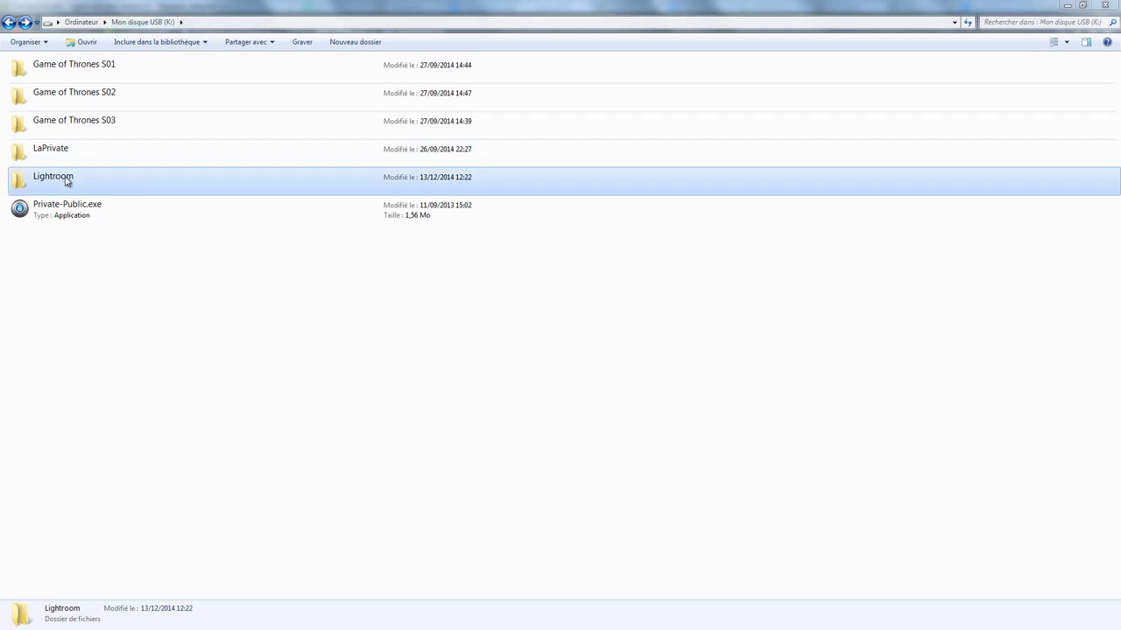
double_click(56, 75)
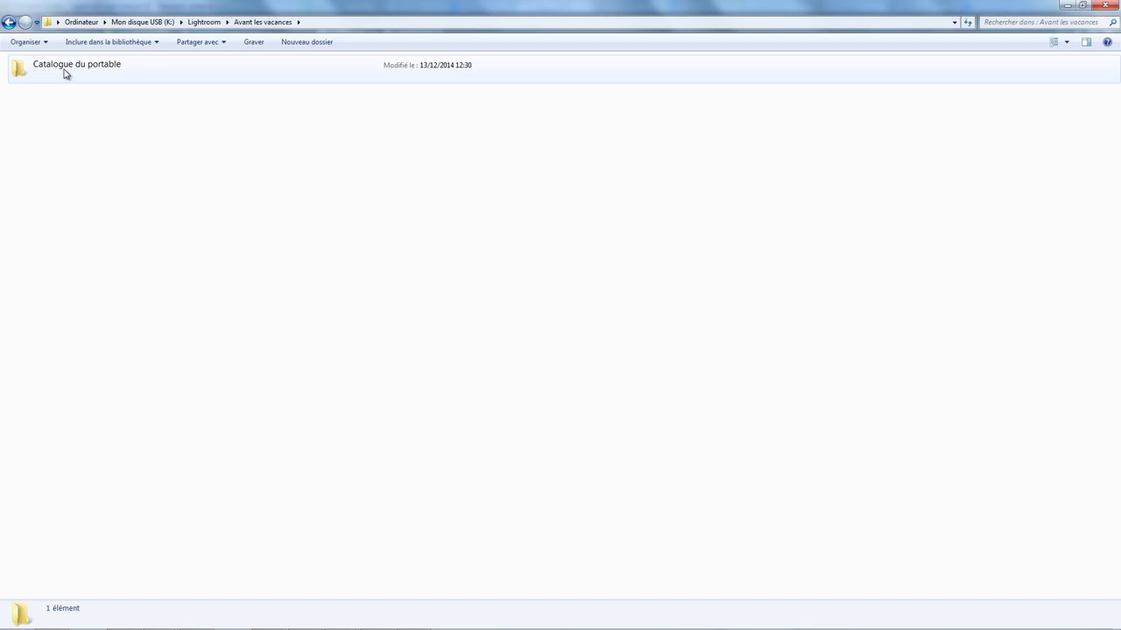
double_click(65, 74)
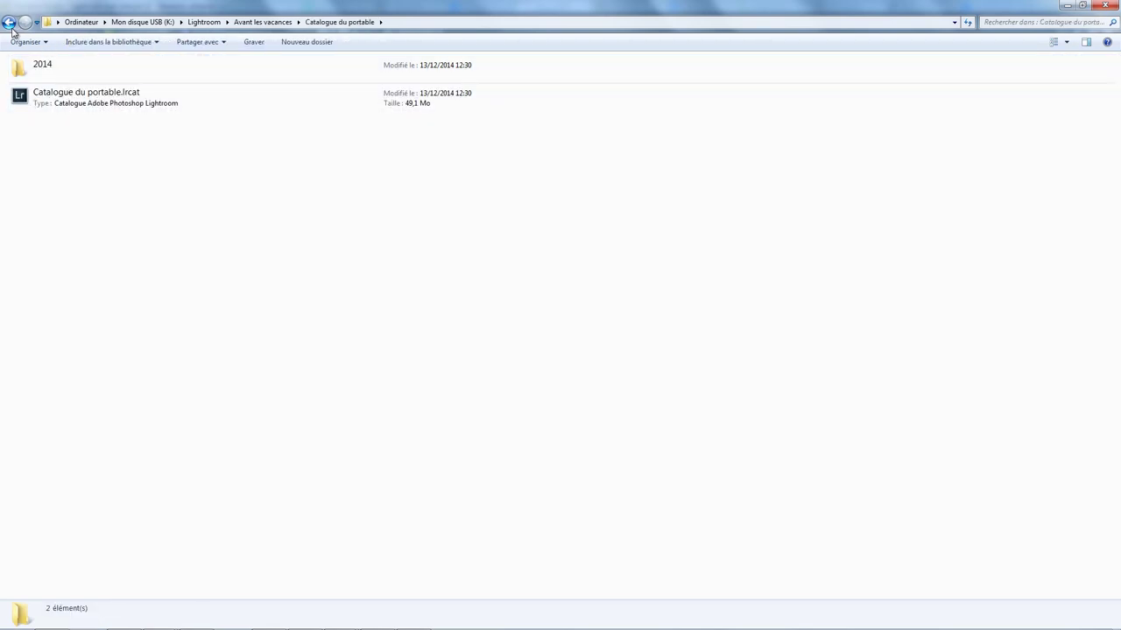
click(9, 22)
right_click(63, 70)
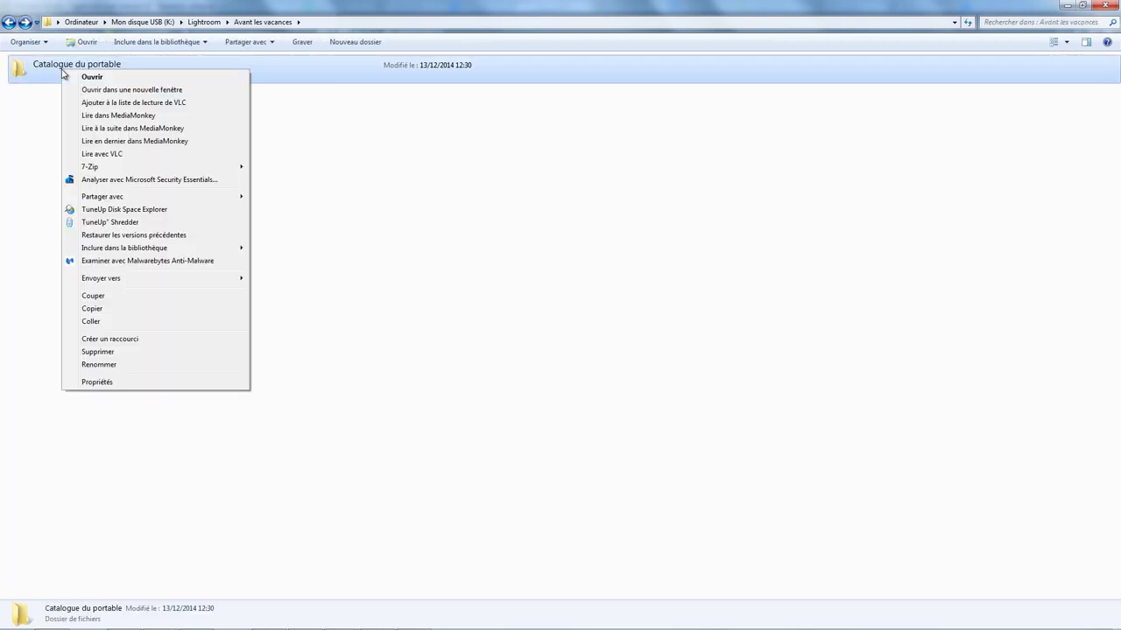
click(92, 309)
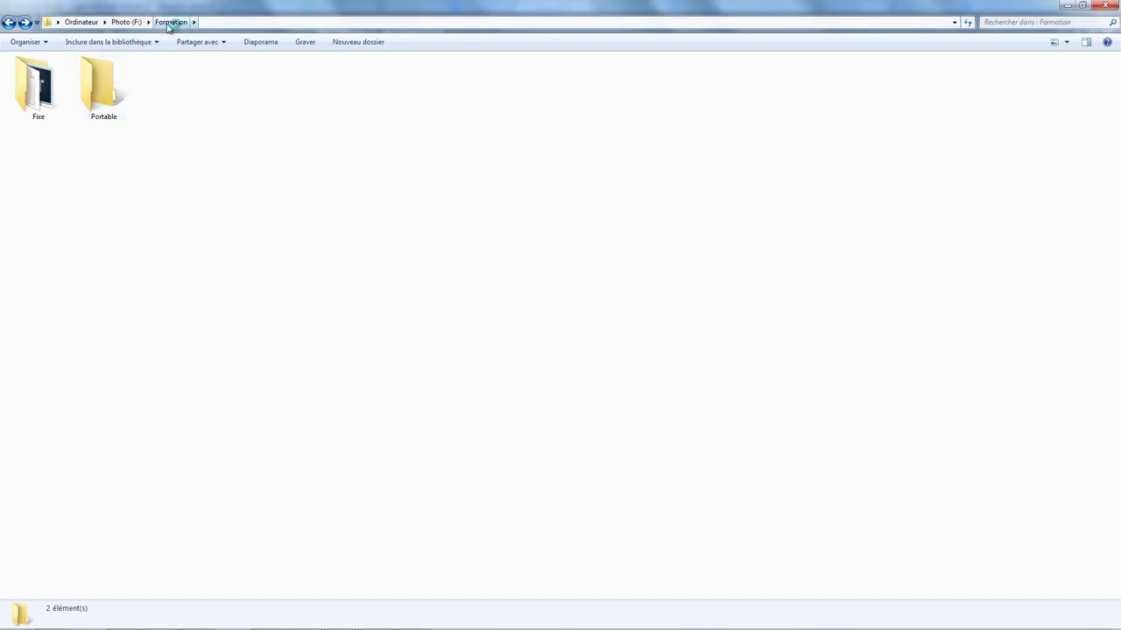
Paste Catalogue du portable into F:\Formation\Portable and open the copied folder.
click(173, 22)
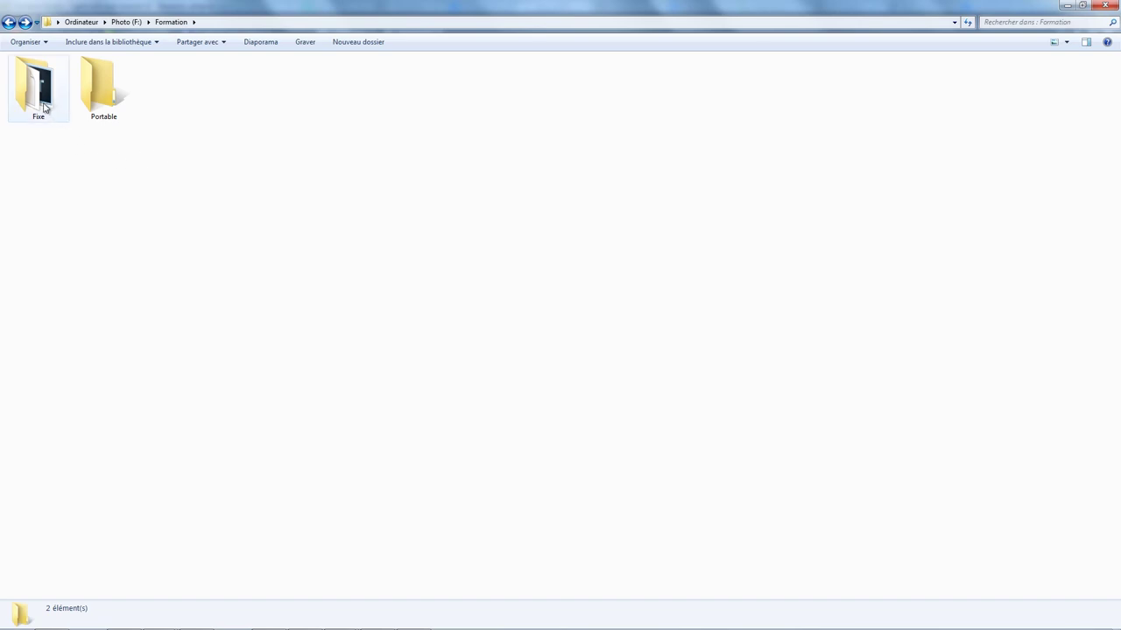
mouse_move(103, 87)
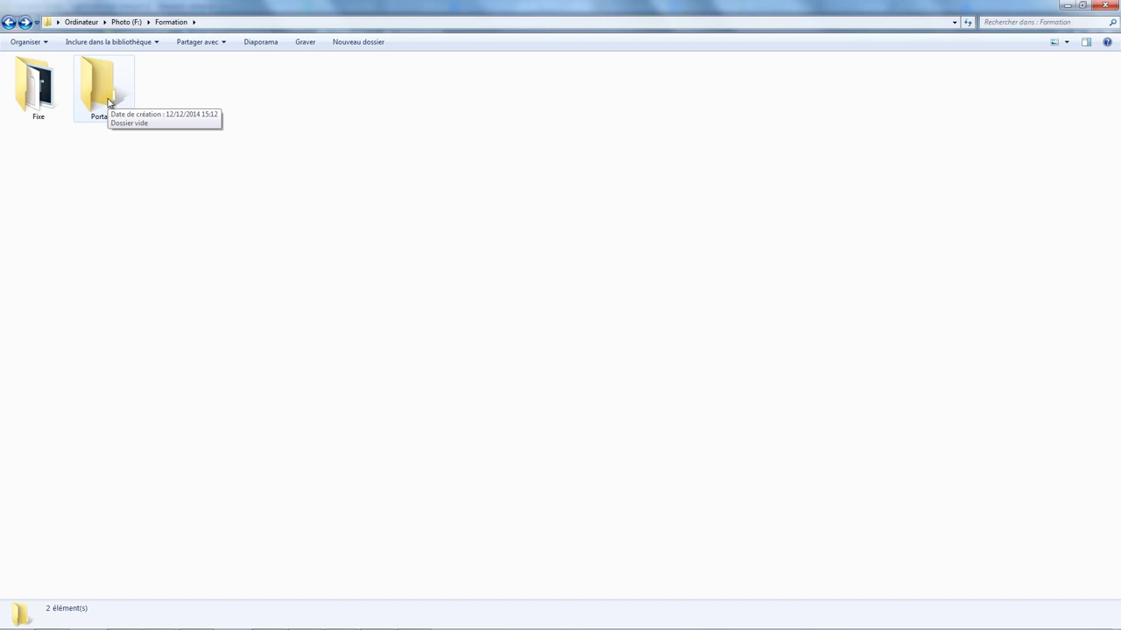
double_click(108, 103)
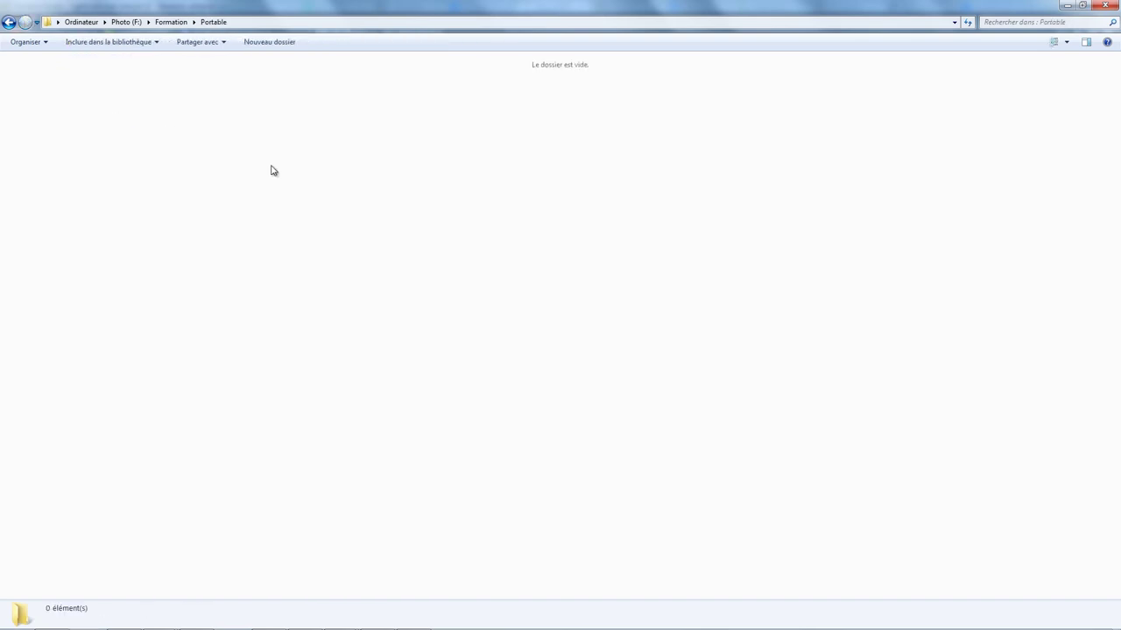
key(ctrl+v)
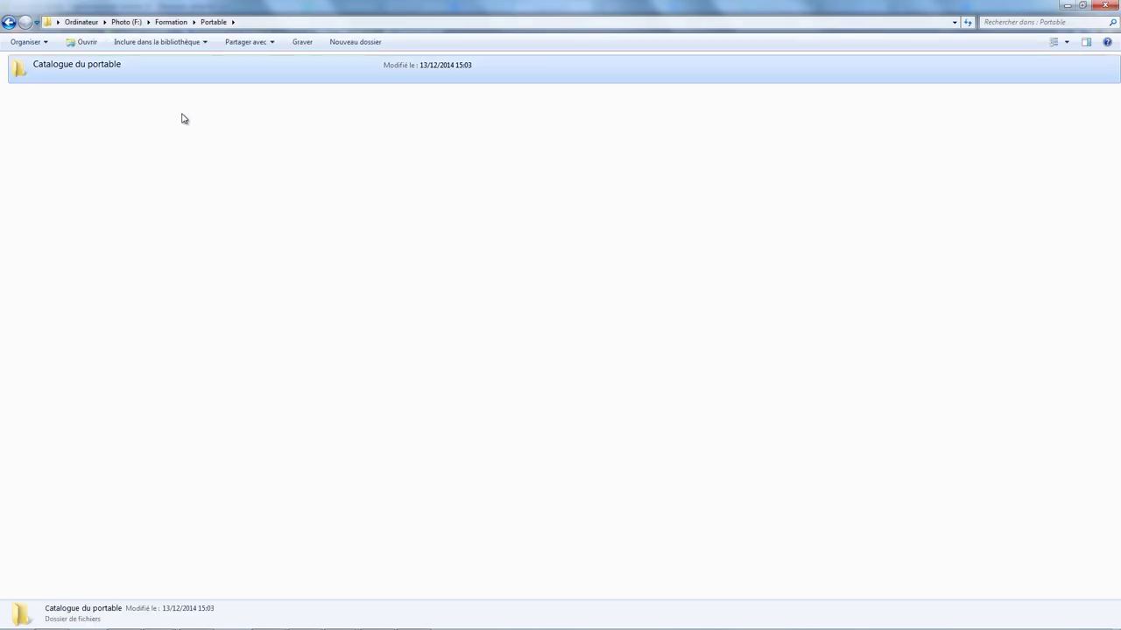
double_click(76, 77)
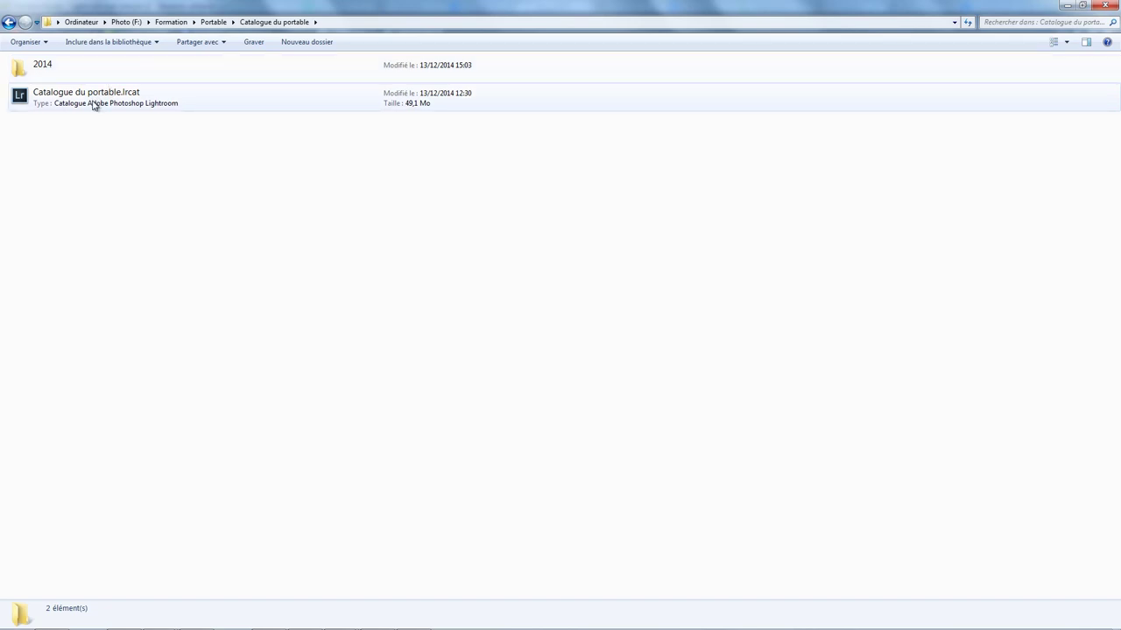
Open Catalogue du portable.lrcat so Lightroom loads the laptop catalogue.
double_click(95, 105)
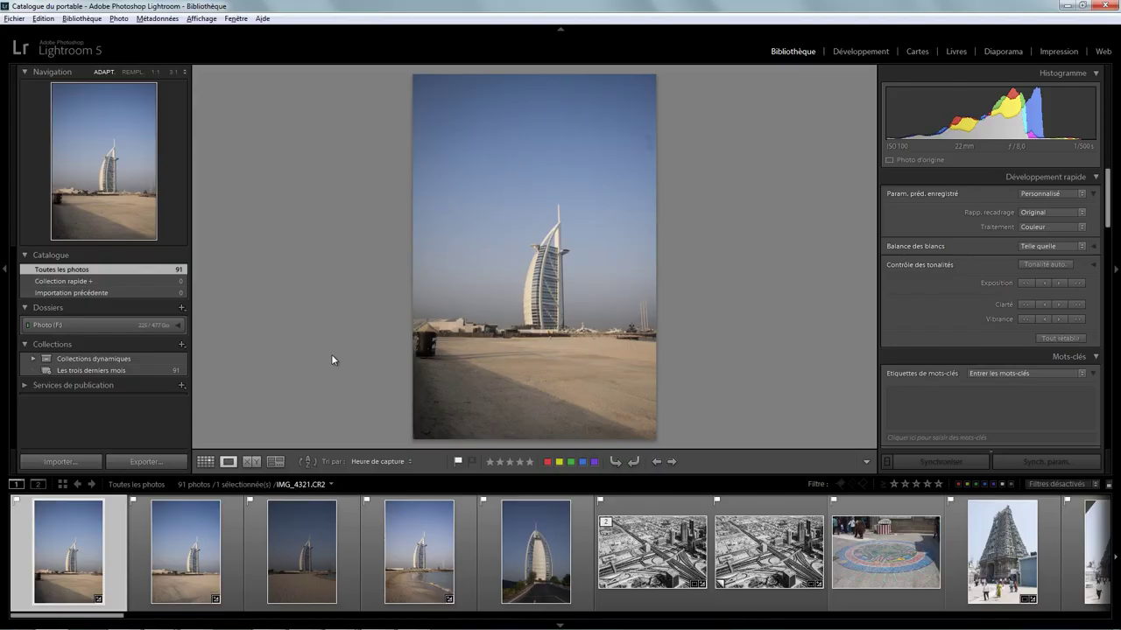
Open Importer des photos et des vidéos to list the 275 EOS_DIGITAL card photos.
click(14, 18)
click(67, 93)
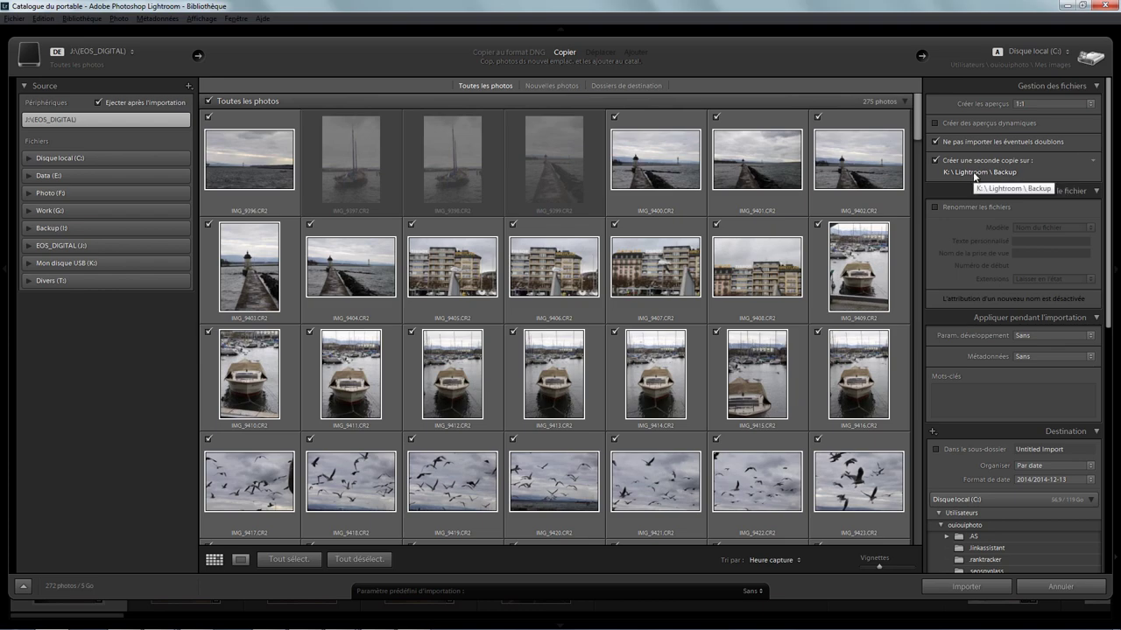
Send the import's second copy to a newly created folder K:\Lightroom\Backup.
click(974, 178)
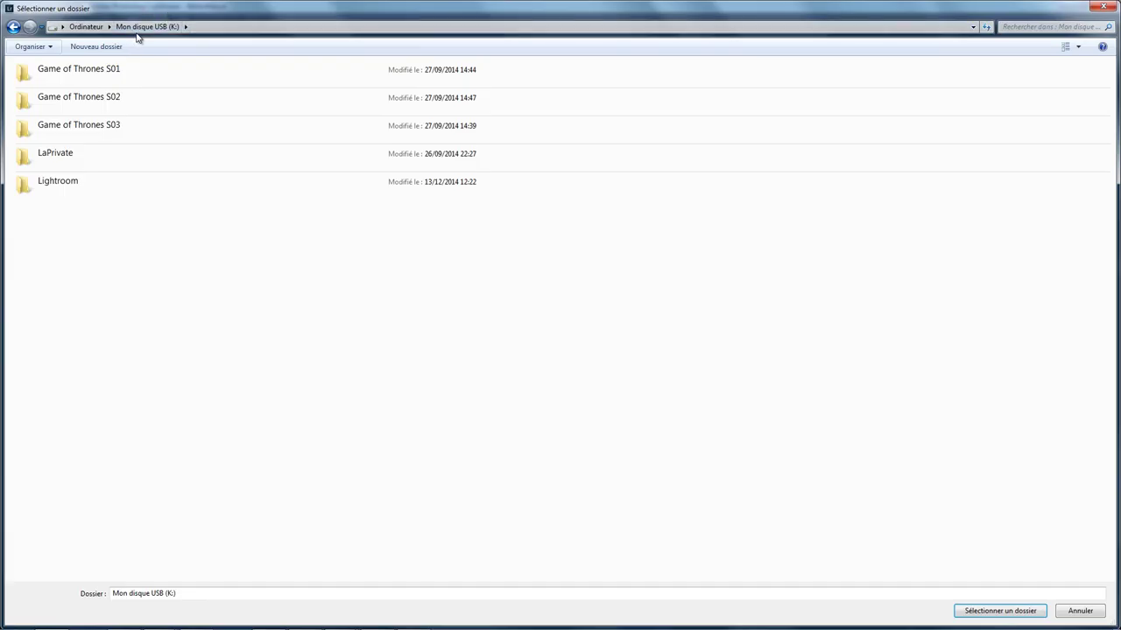
double_click(67, 185)
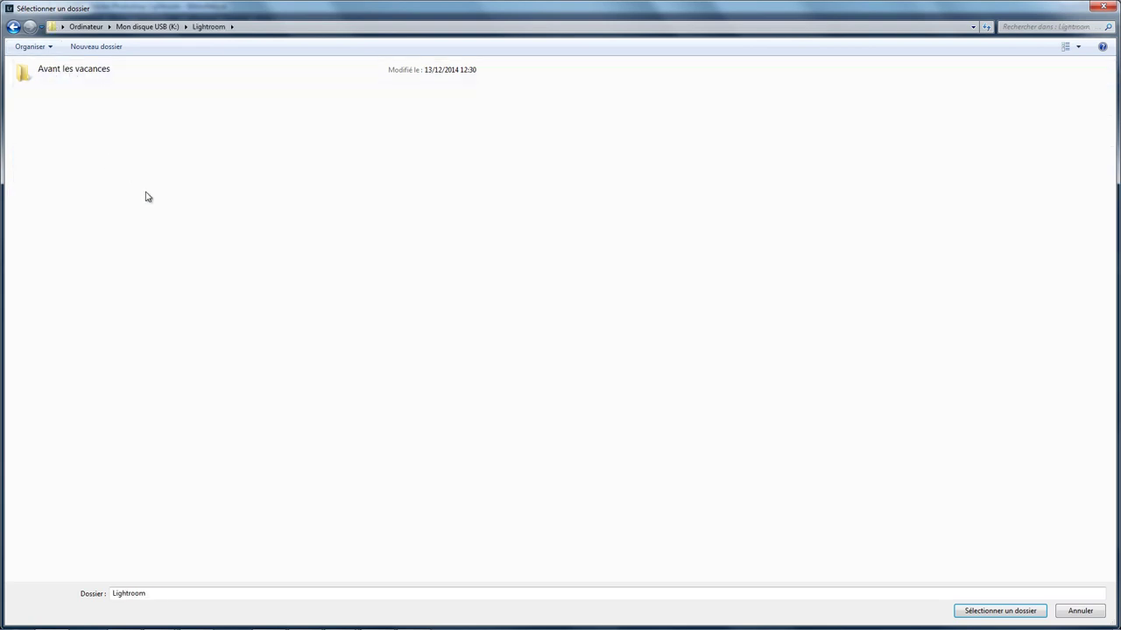
right_click(247, 227)
mouse_move(278, 363)
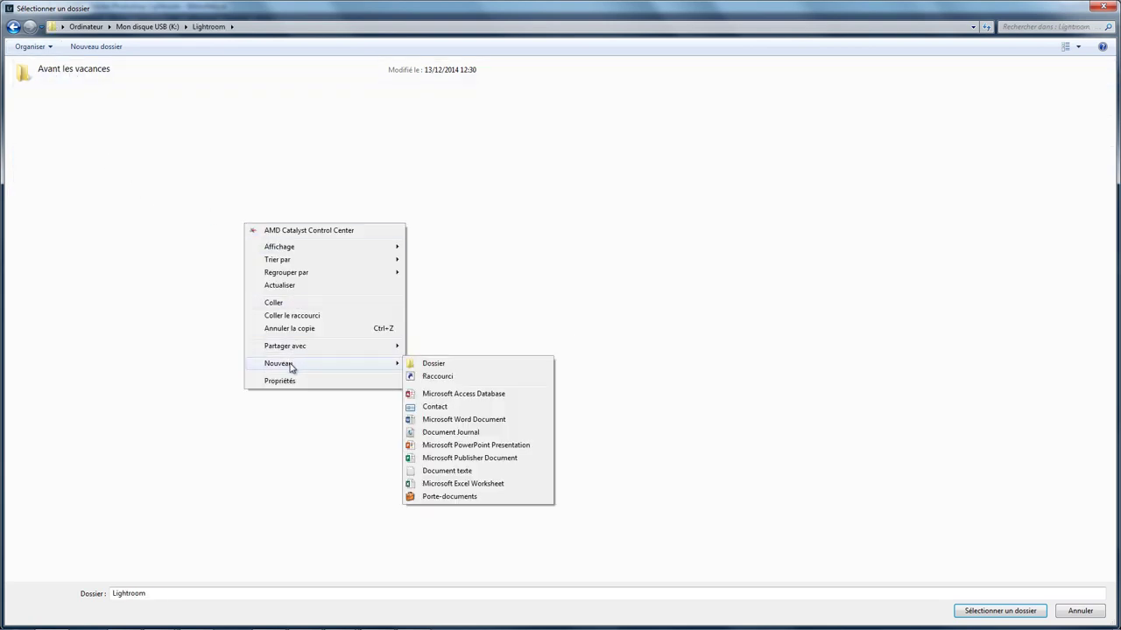
click(433, 362)
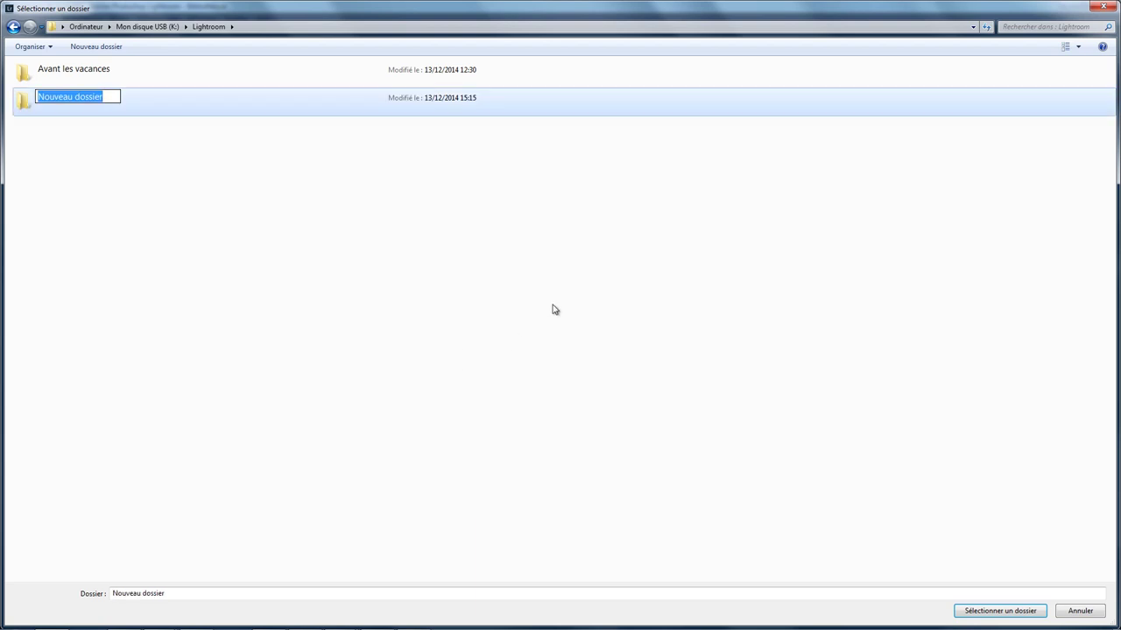
text(Ba)
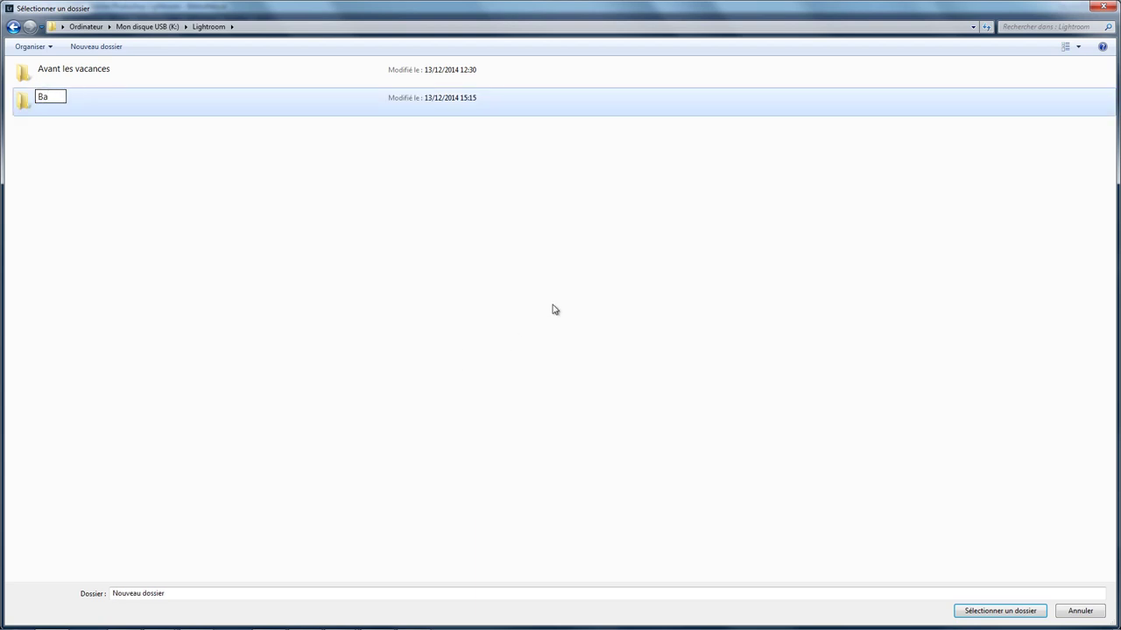
text(ckup)
key(Return)
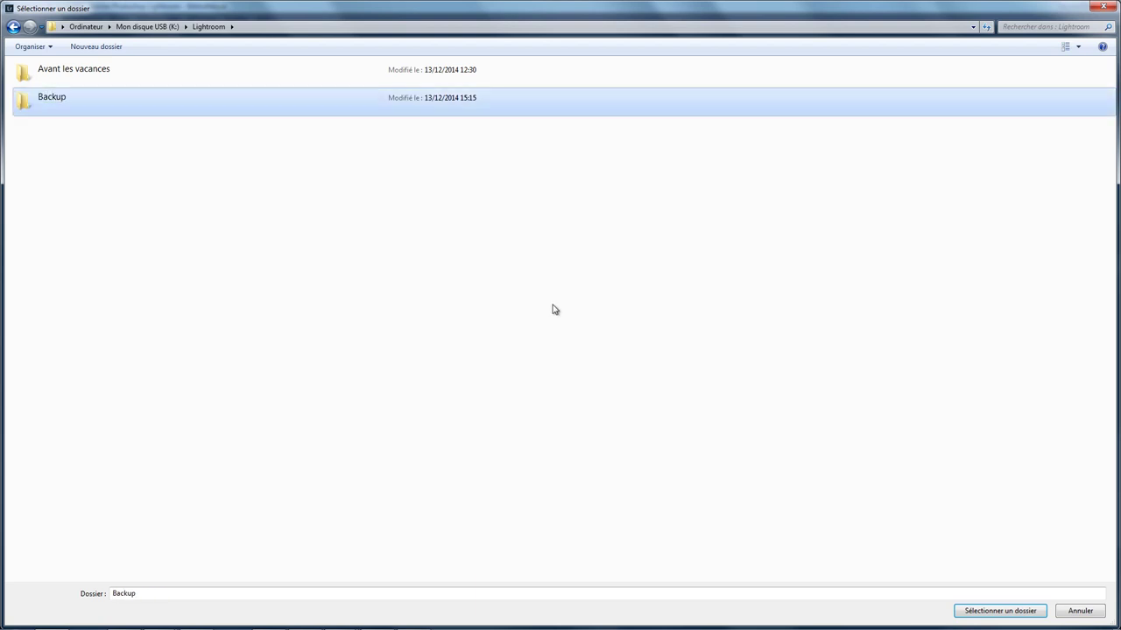
click(995, 611)
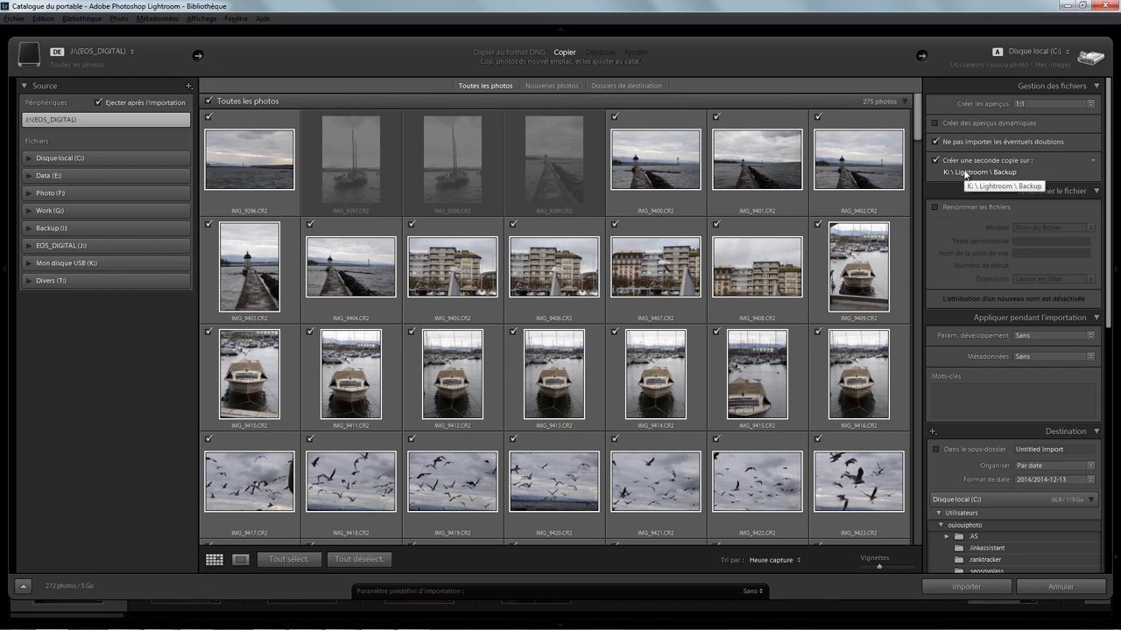
Import 272 photos into Photo (F:) > Formation > Portable > Catalogue du portable.
click(1091, 500)
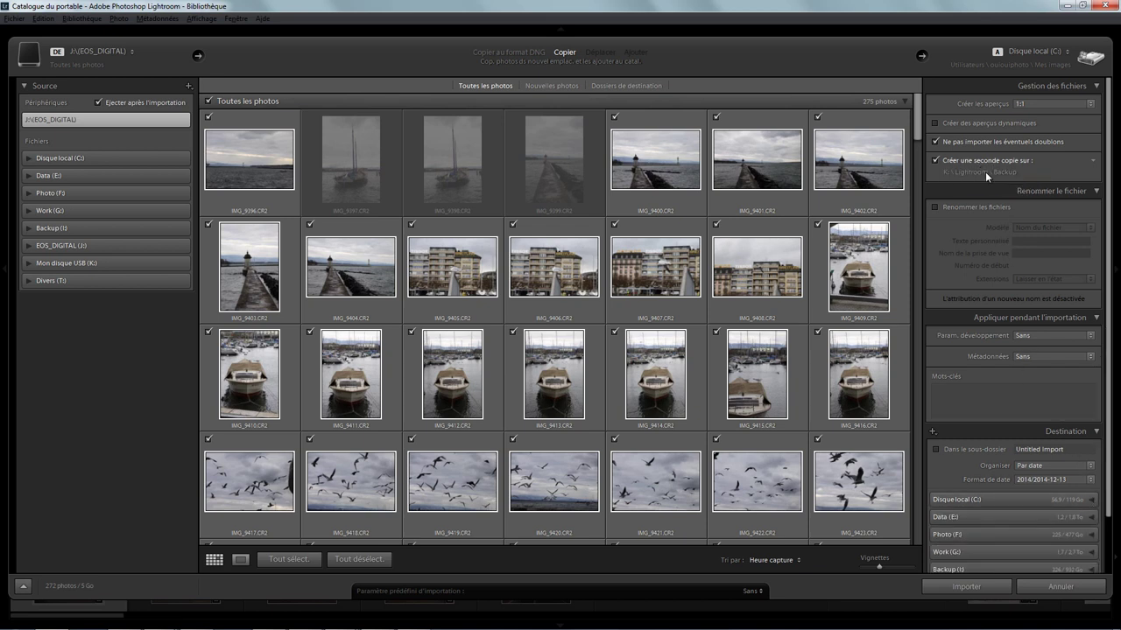
scroll(1016, 464, down, 3)
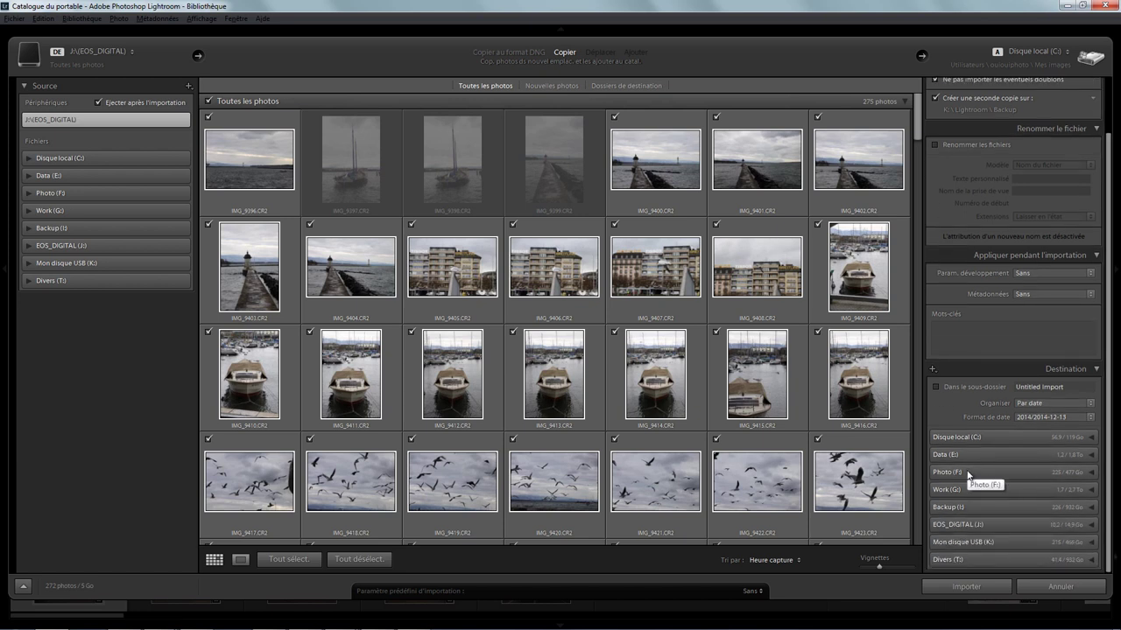
click(1092, 473)
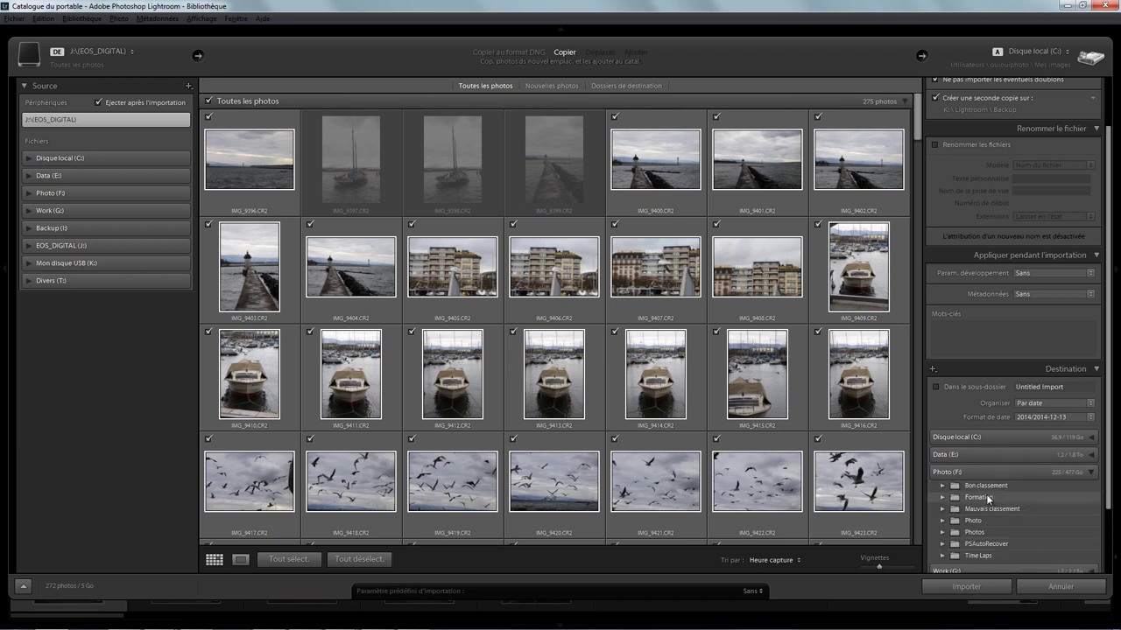
click(983, 497)
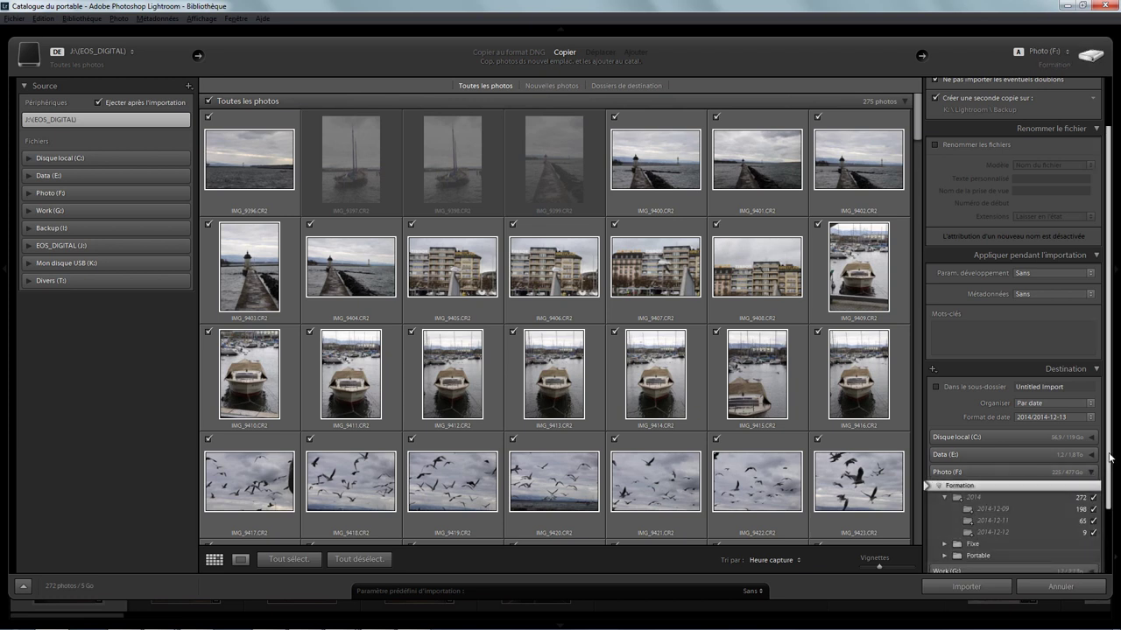
scroll(981, 502, down, 1)
click(974, 505)
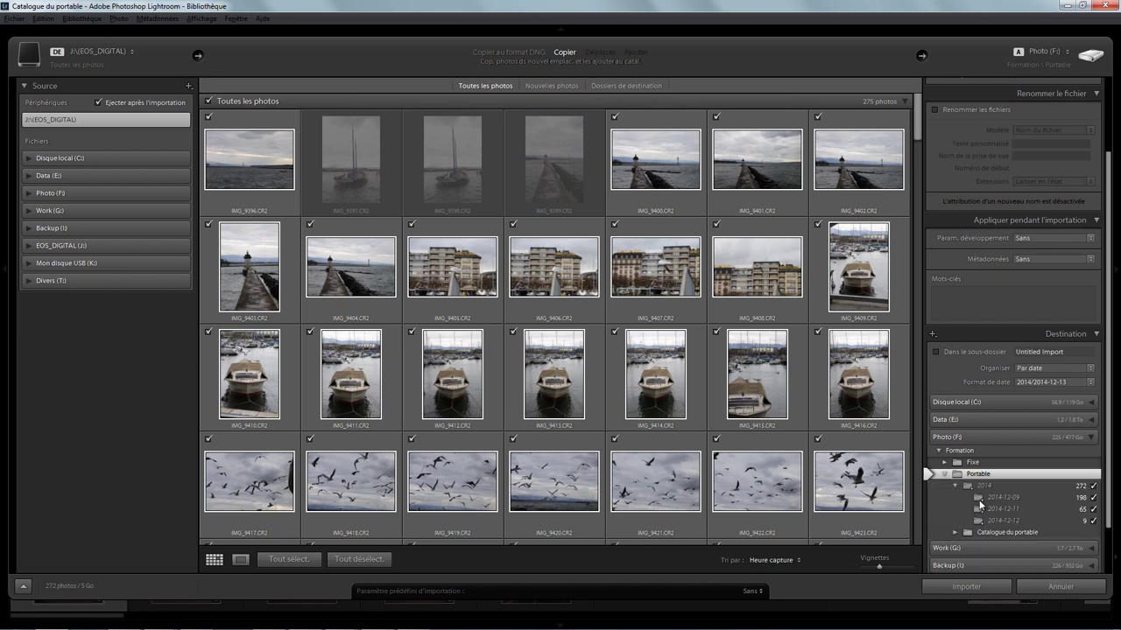
click(995, 530)
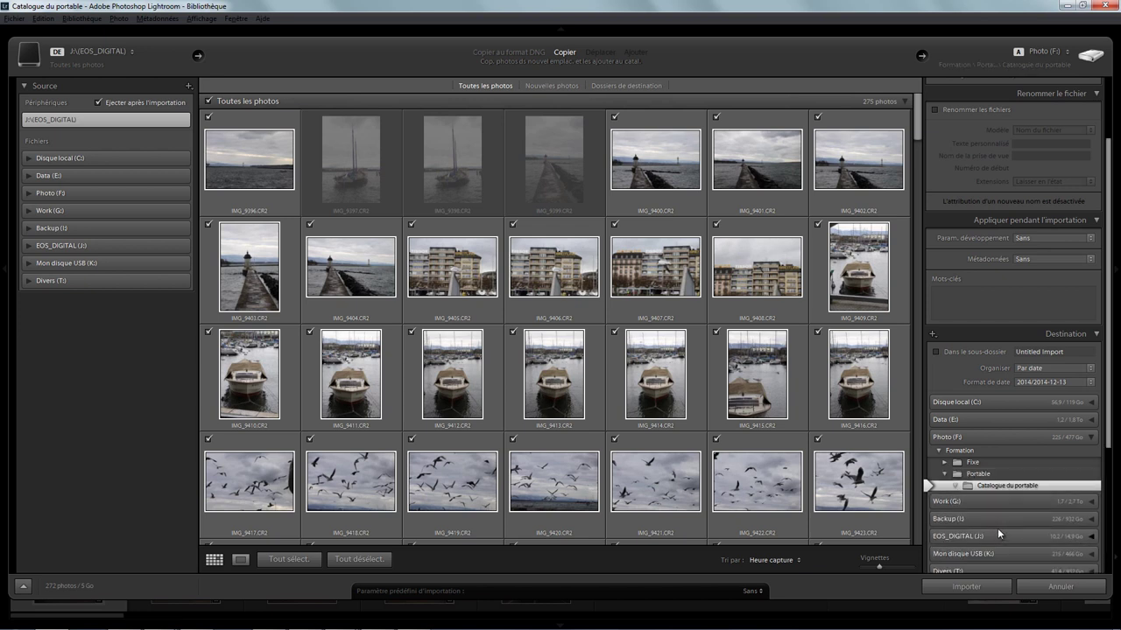
scroll(1109, 426, down, 3)
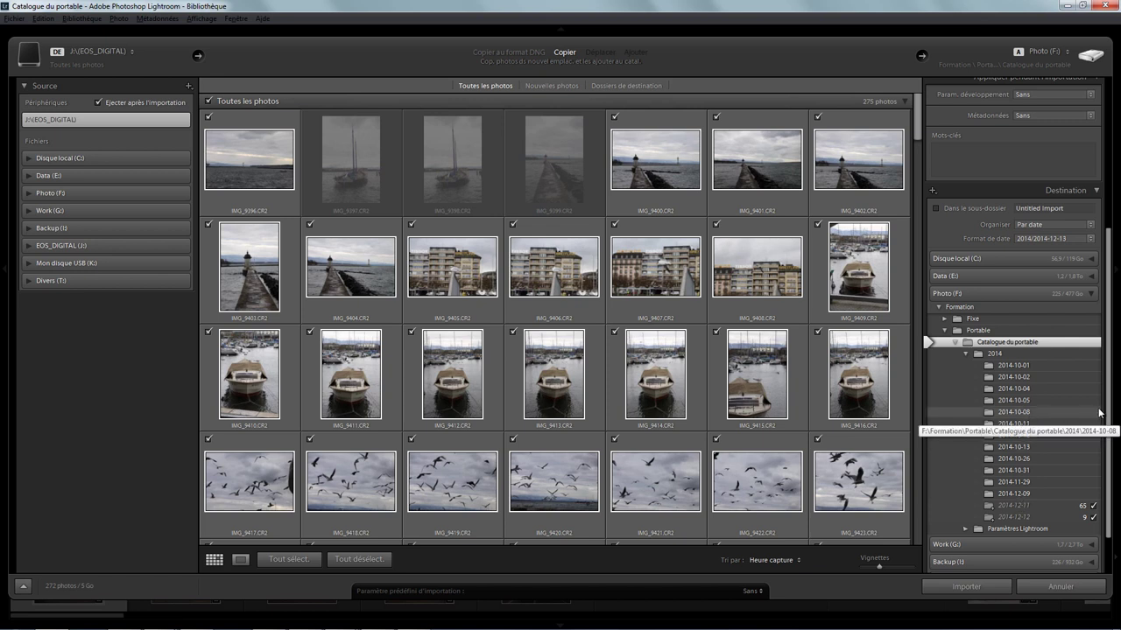
scroll(1114, 451, down, 2)
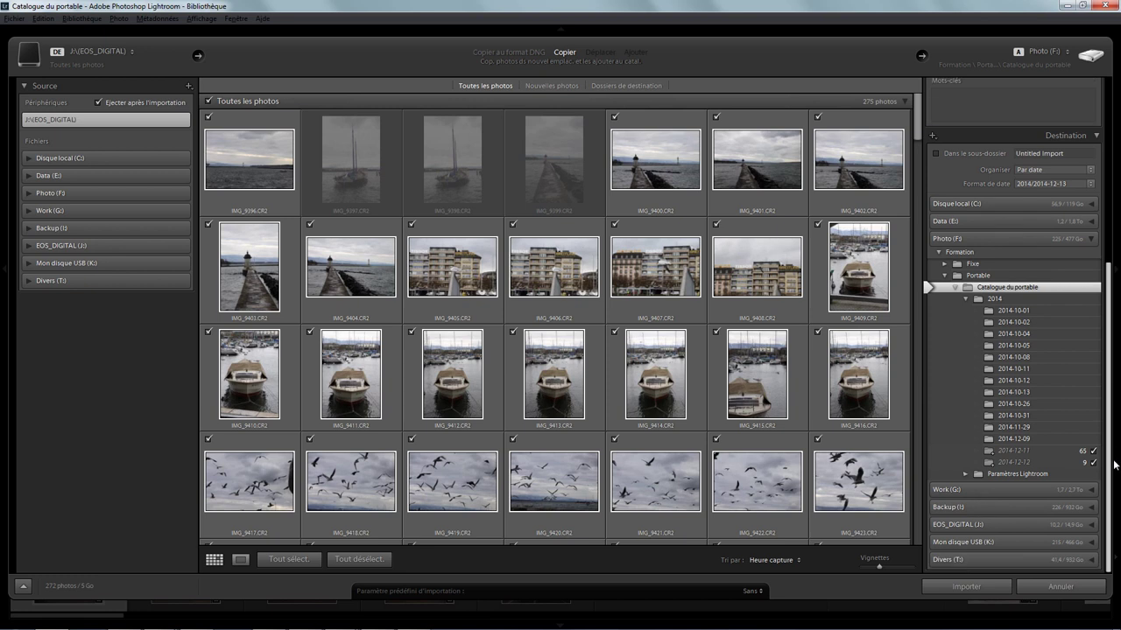
scroll(1055, 309, up, 5)
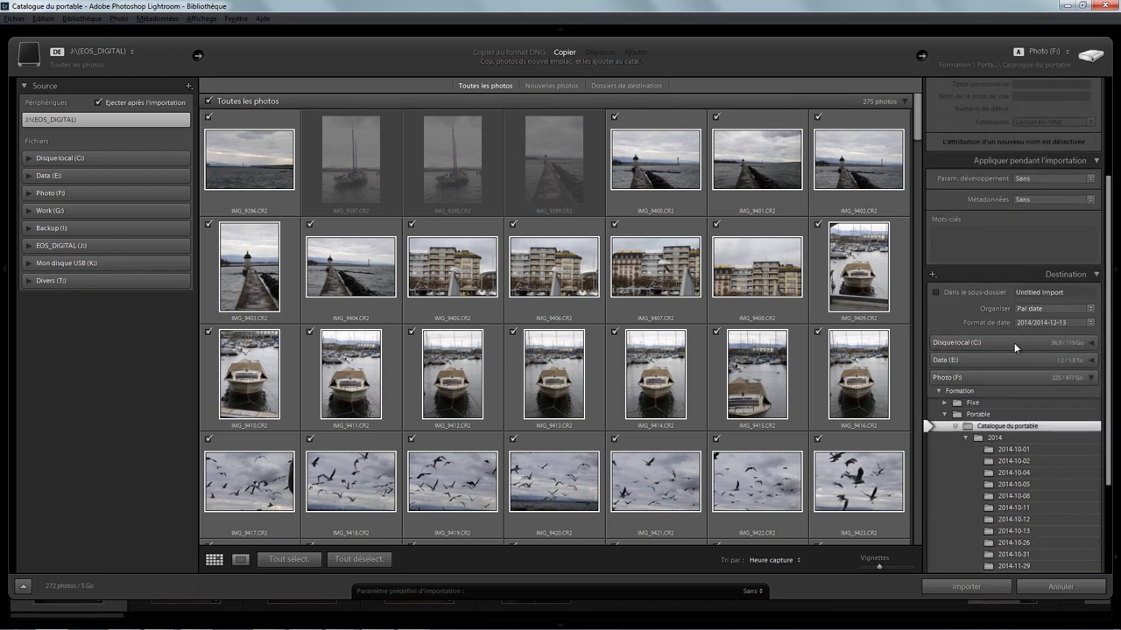
click(967, 586)
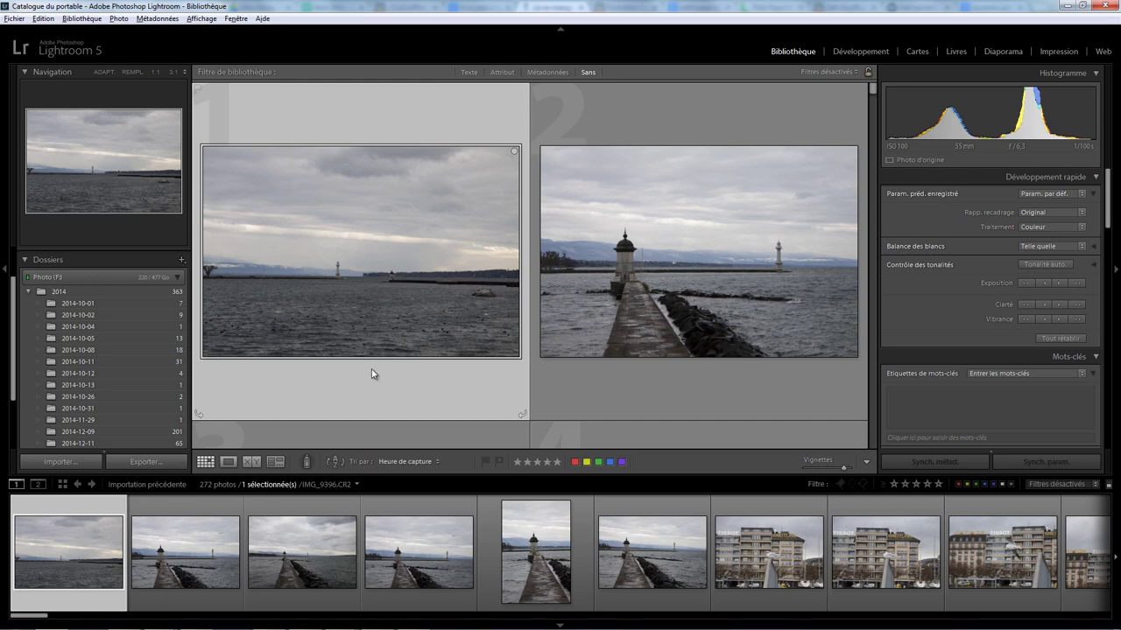
Select the seagull photo IMG_9442 in the filmstrip and load it in Développement.
drag(37, 618, 188, 619)
click(742, 560)
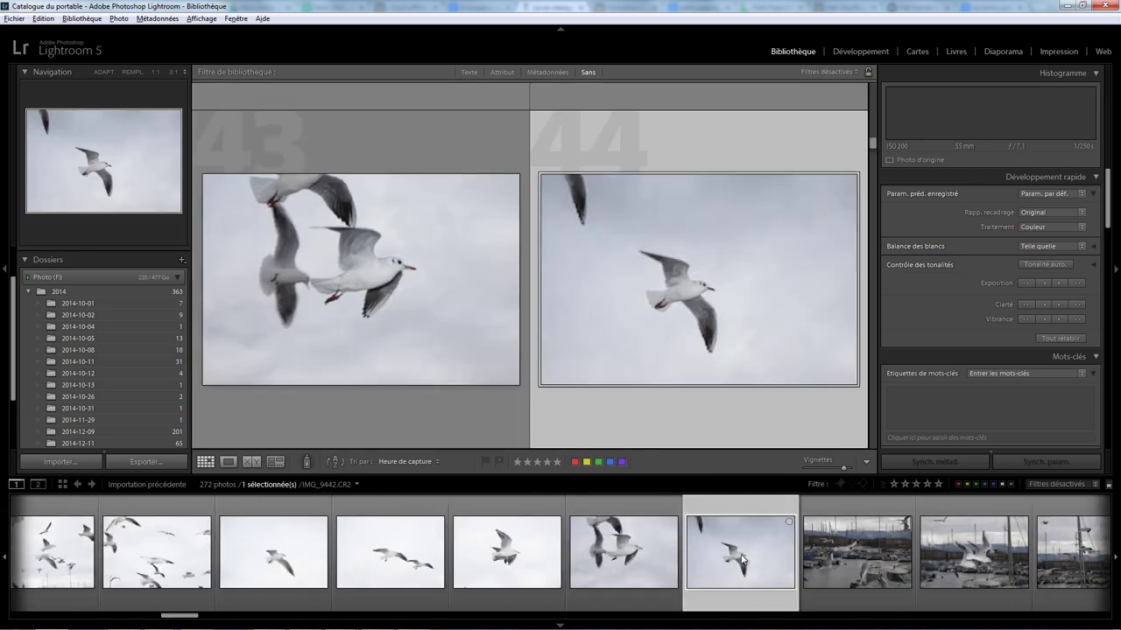
click(859, 53)
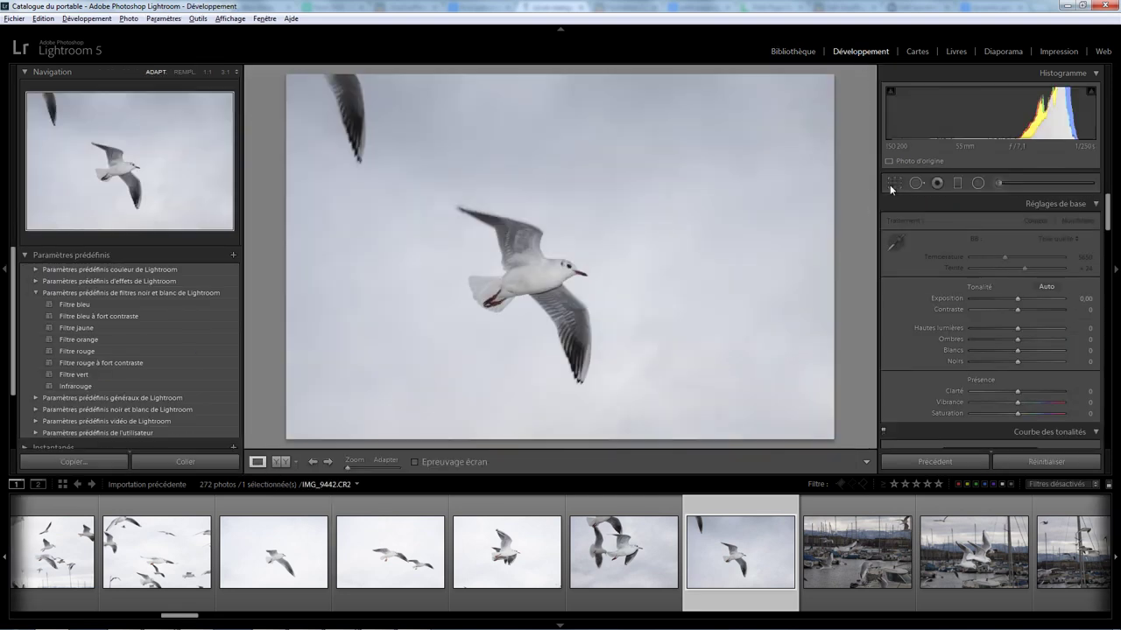
Crop the seagull photo tighter around the bird.
click(892, 184)
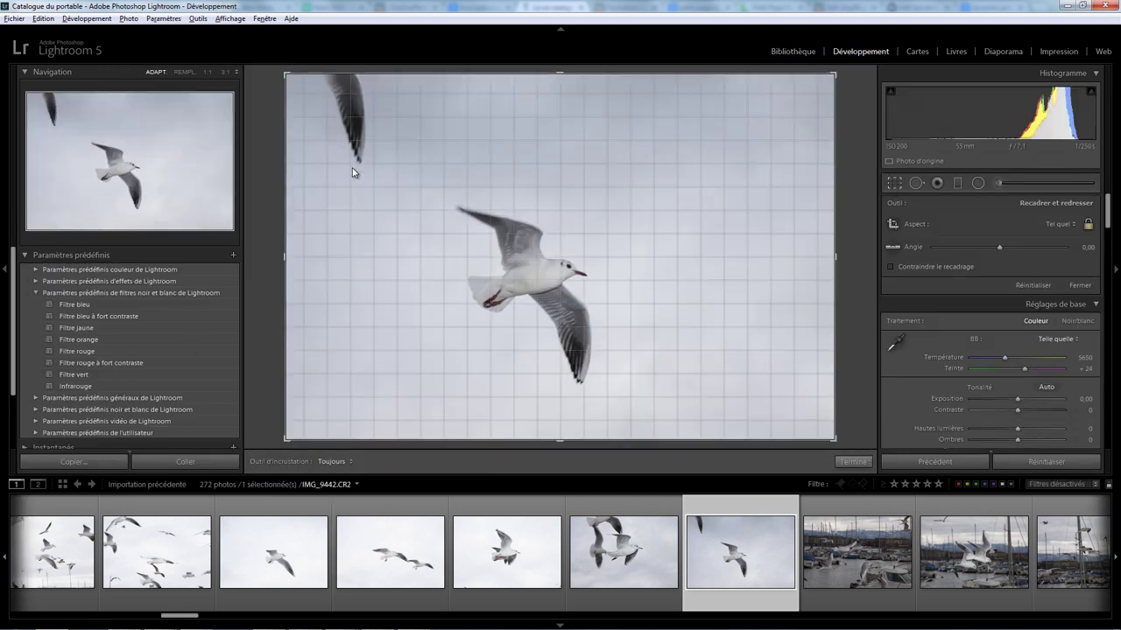
drag(323, 111, 378, 133)
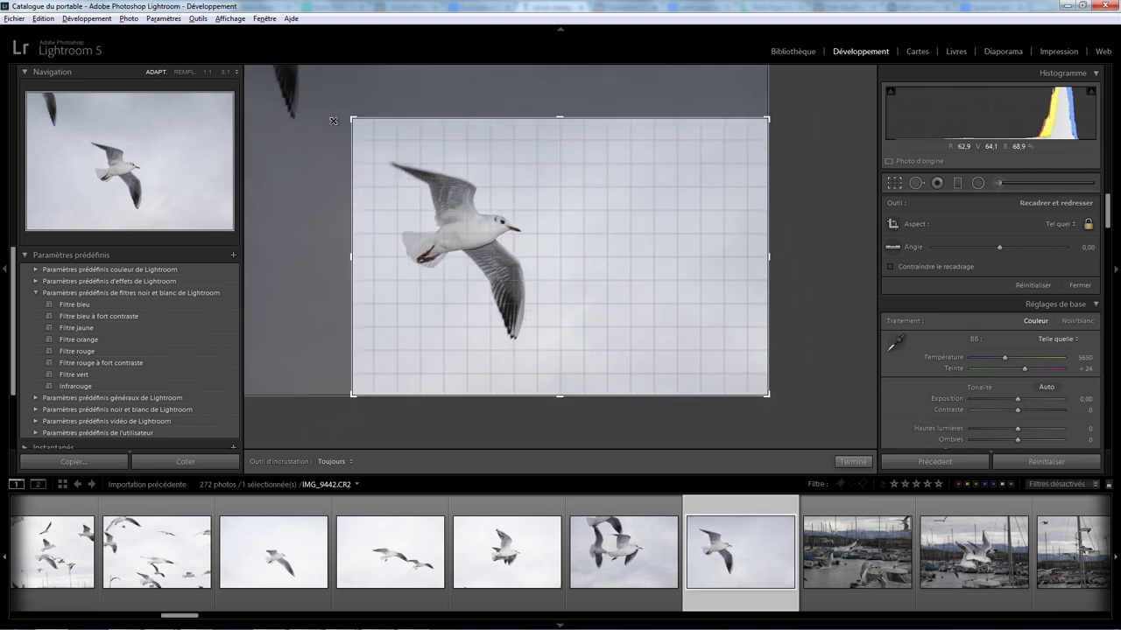
click(863, 461)
Warm the photo to temperature 50000, then show folder 2014-10-01 in Bibliothèque.
drag(1005, 256, 1077, 268)
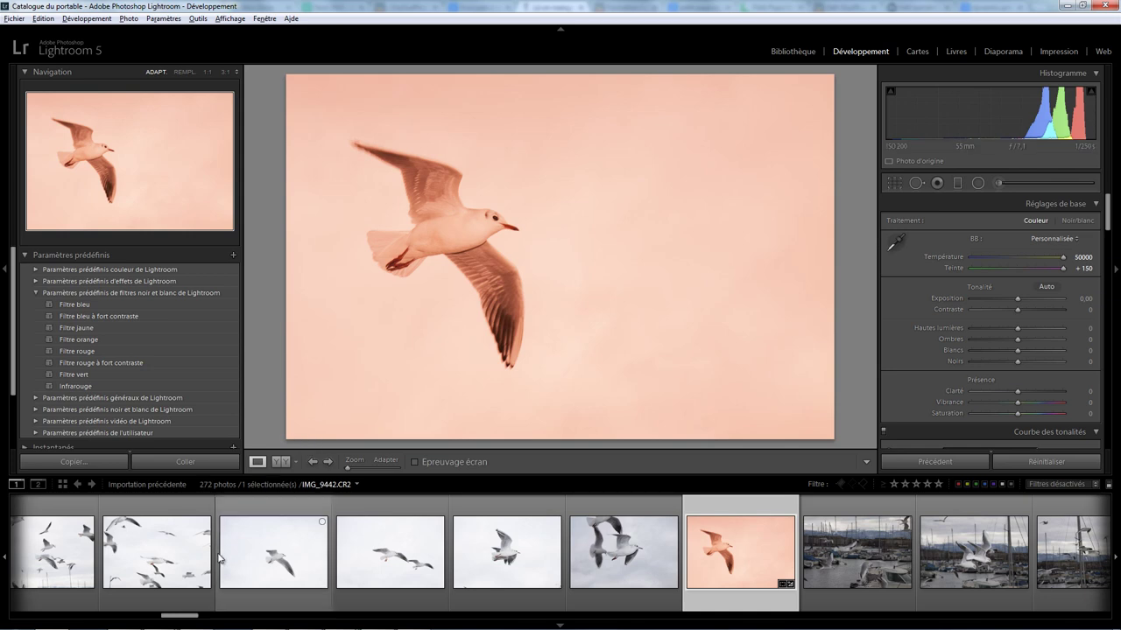
click(800, 51)
click(138, 304)
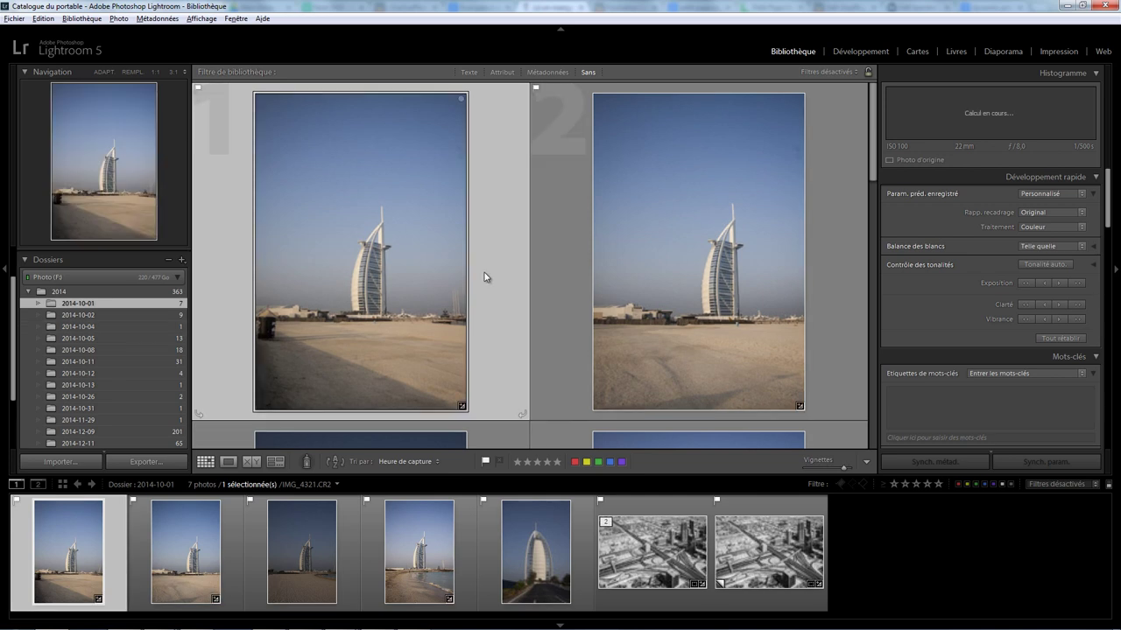
Flag the third Burj Al Arab photo as rejected, then select the second one.
click(340, 555)
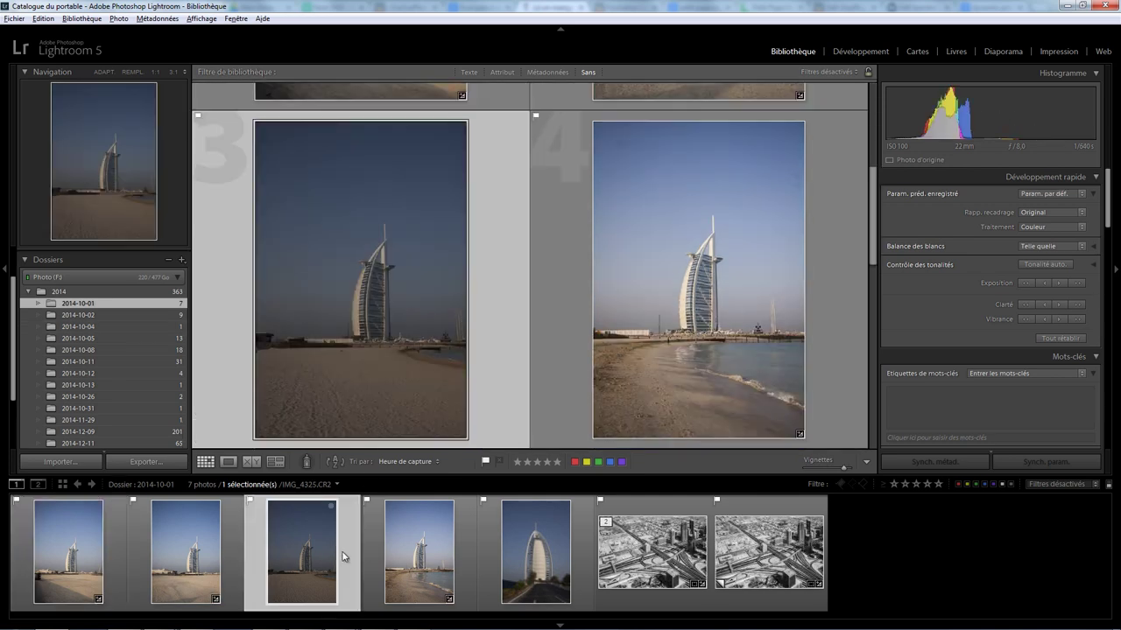
click(500, 461)
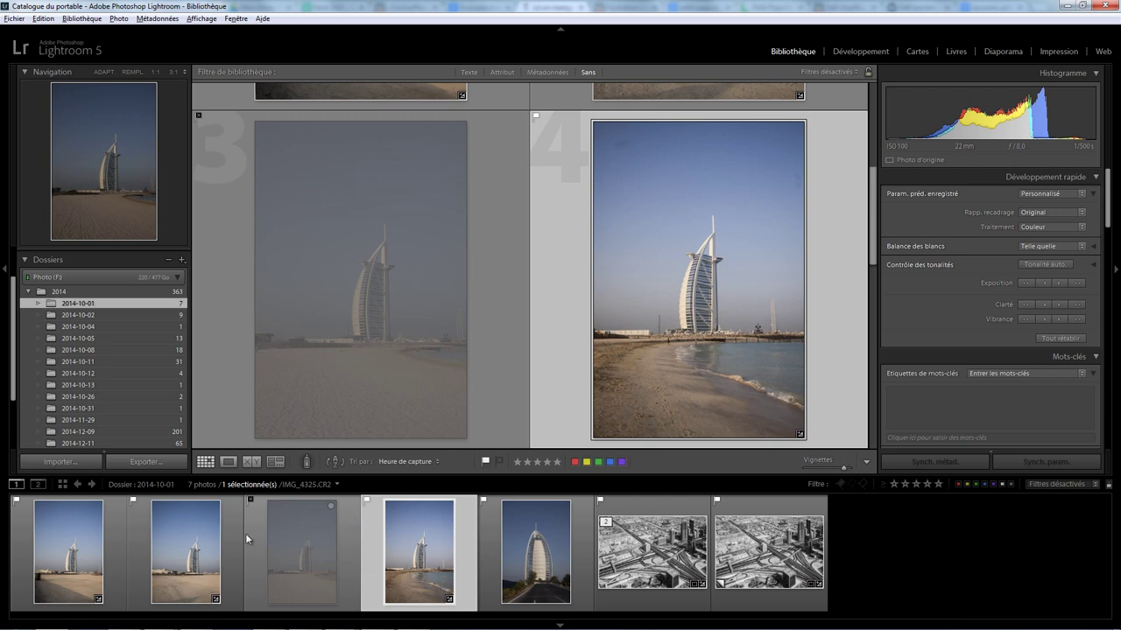
click(219, 536)
Set the second Burj Al Arab photo's temperature to 50000 and switch to PowerPoint.
click(854, 50)
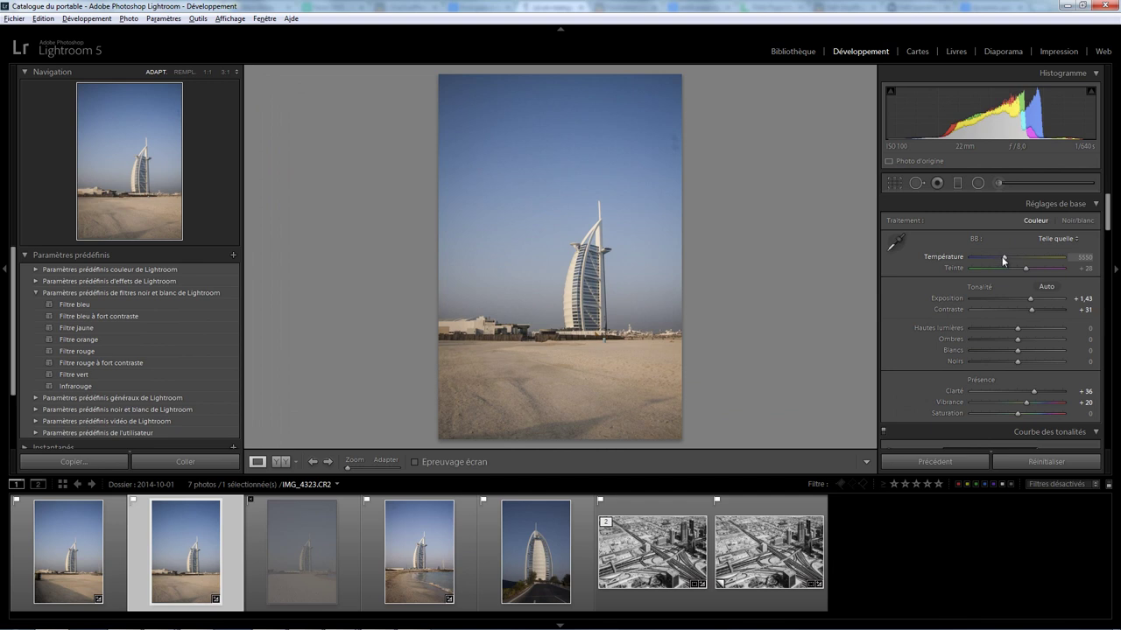
mouse_move(1000, 258)
mouse_down()
mouse_move(1070, 258)
mouse_move(1067, 268)
mouse_up()
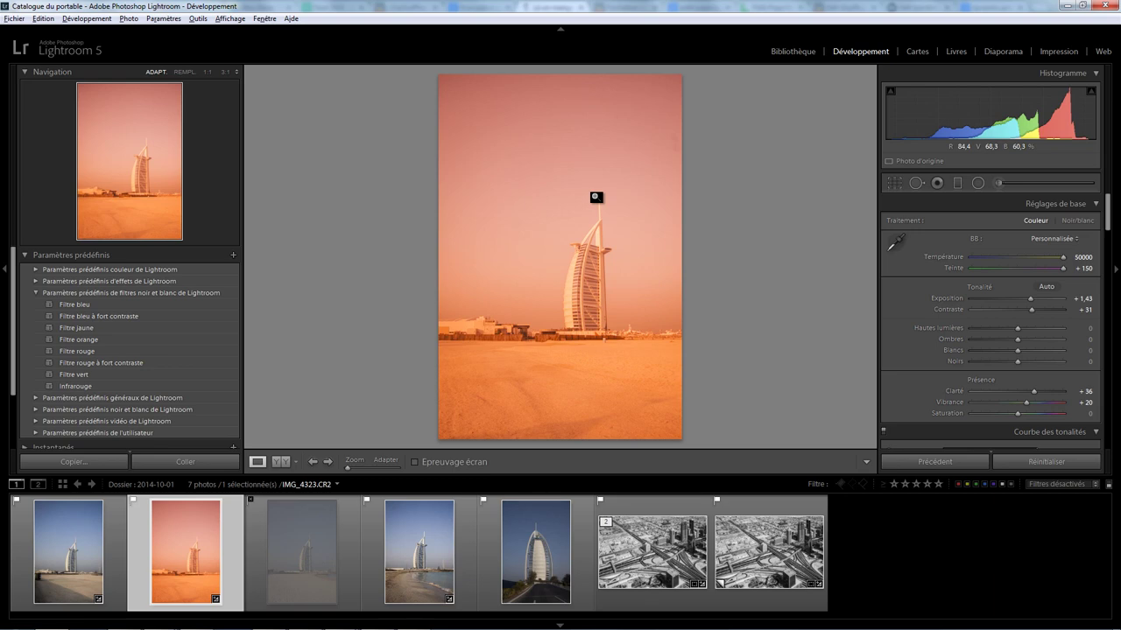
key(alt+Tab)
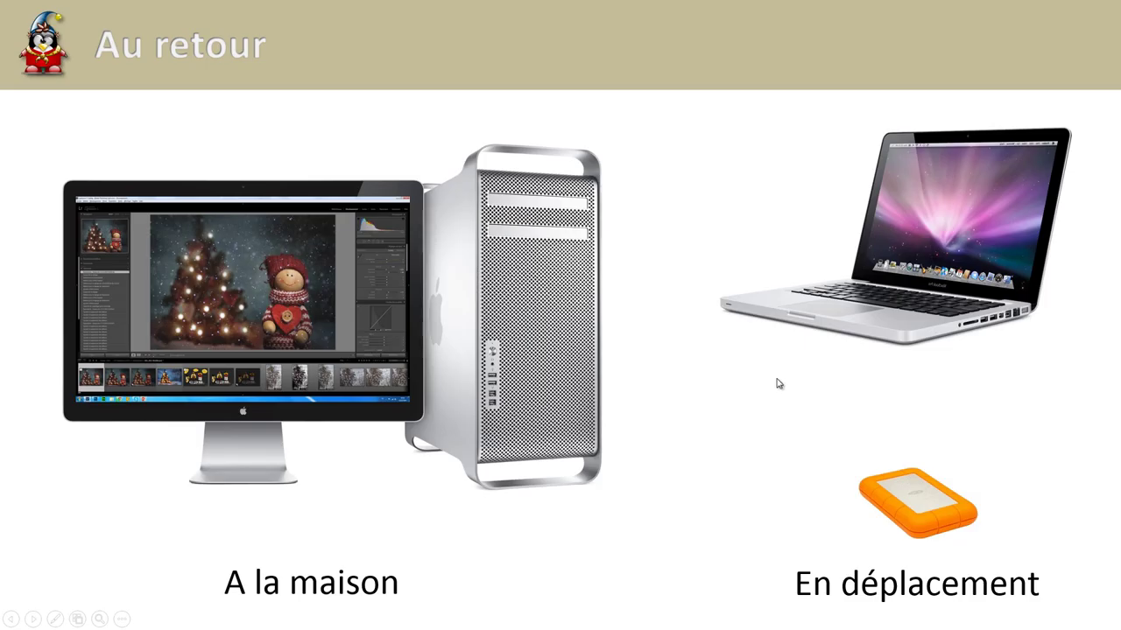
Advance the Au retour slide to reveal the arrow from laptop to orange drive.
click(784, 382)
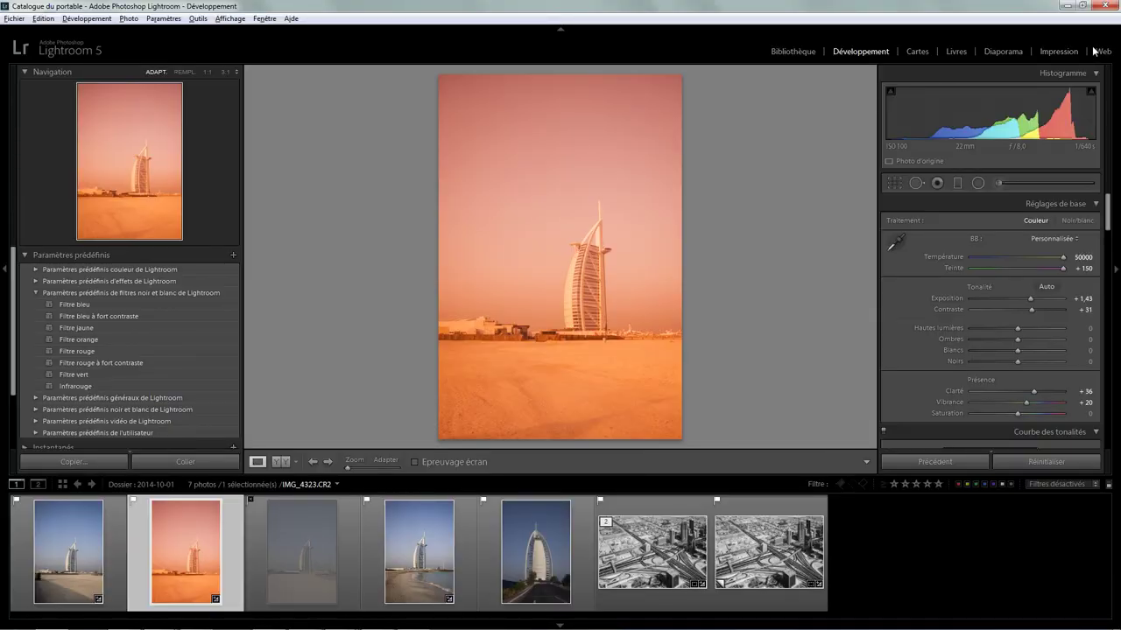
Inspect Catalogue du portable and its 2014 folder in Explorer, then back out unchanged.
click(1109, 7)
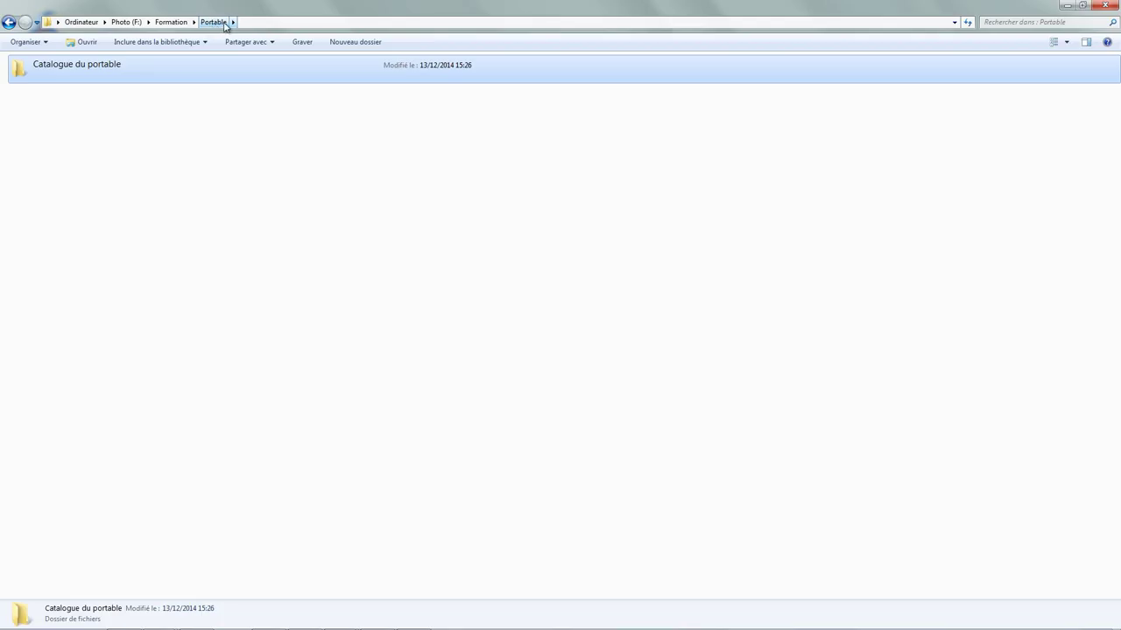
double_click(104, 73)
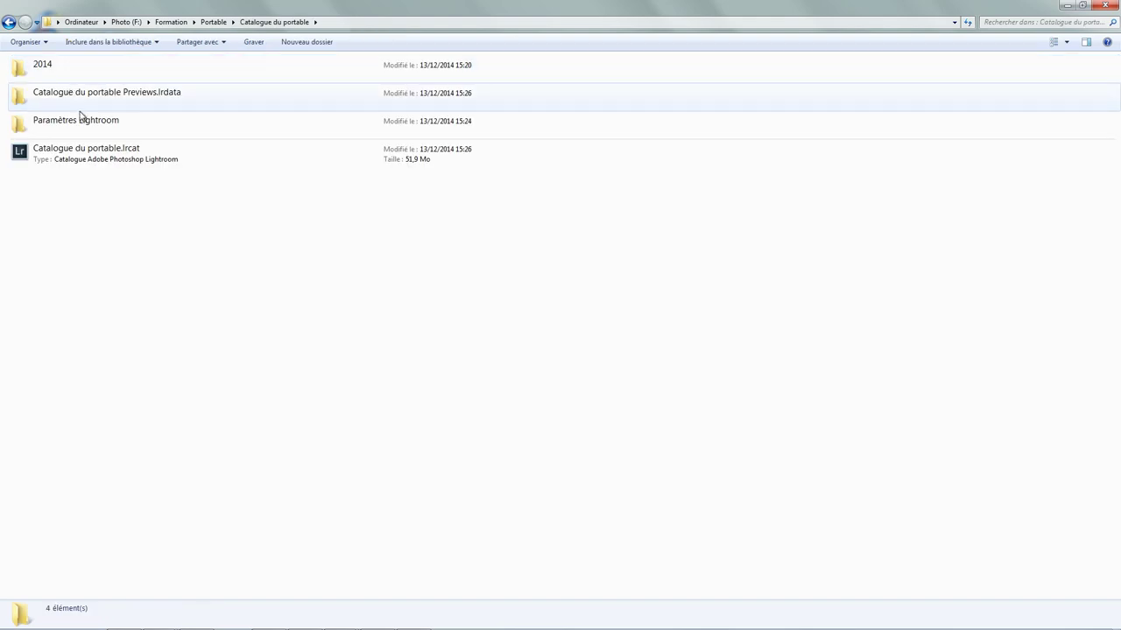
double_click(59, 71)
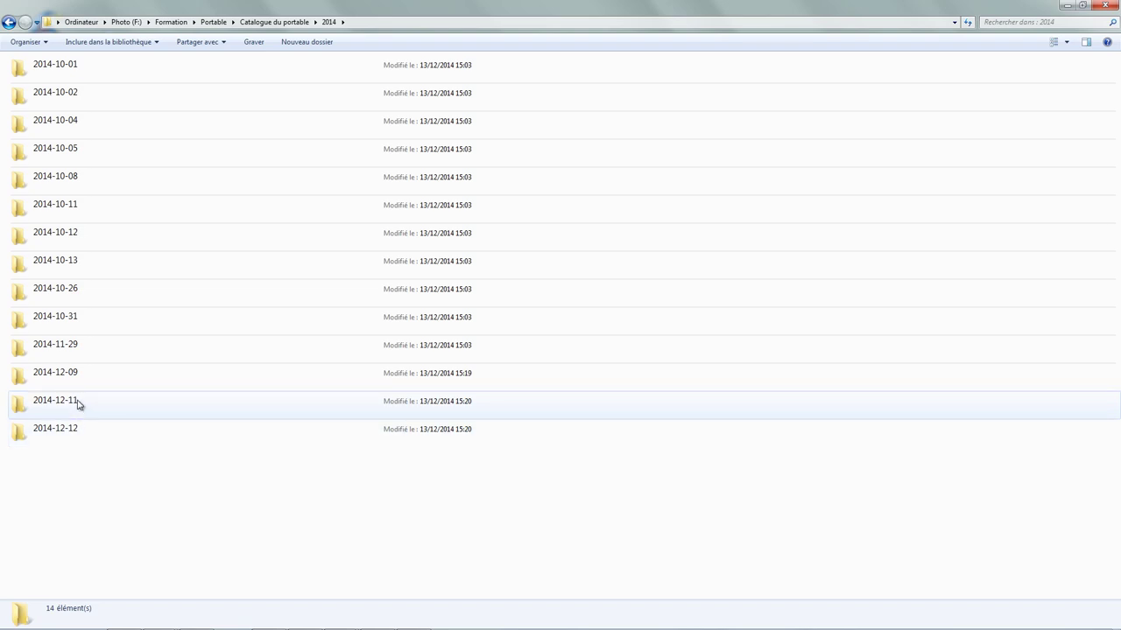
click(10, 22)
click(10, 23)
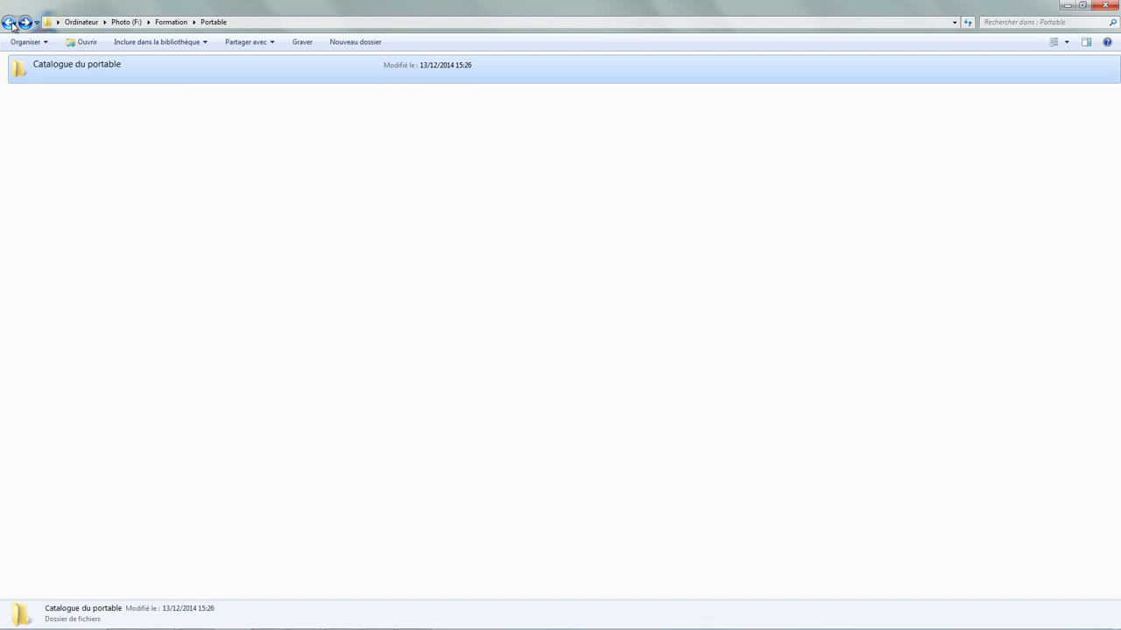
click(100, 67)
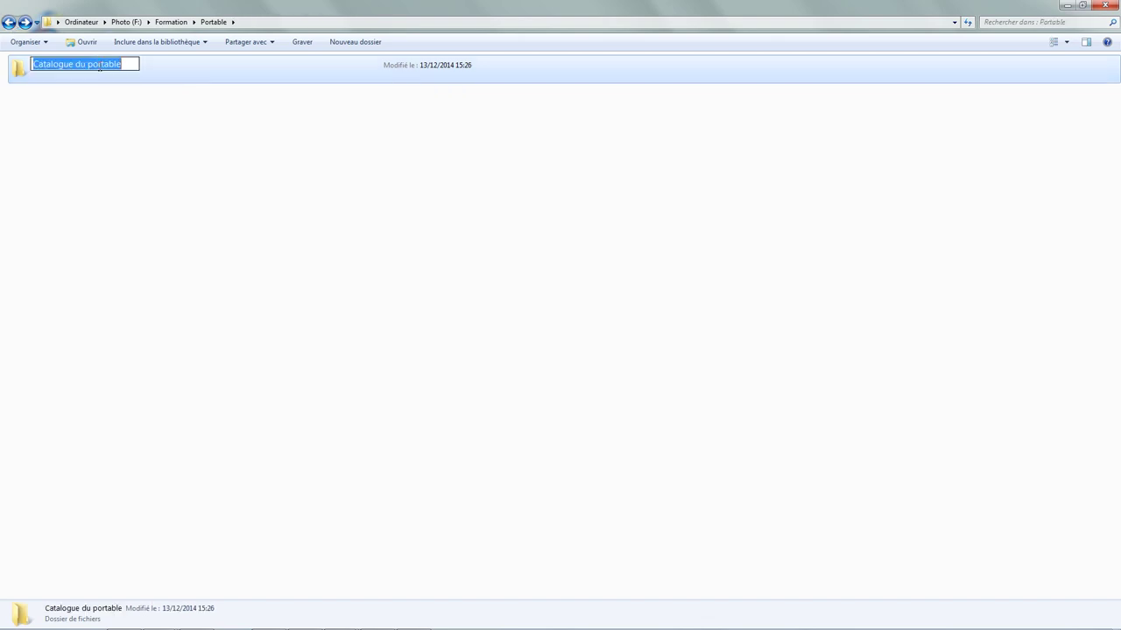
key(Escape)
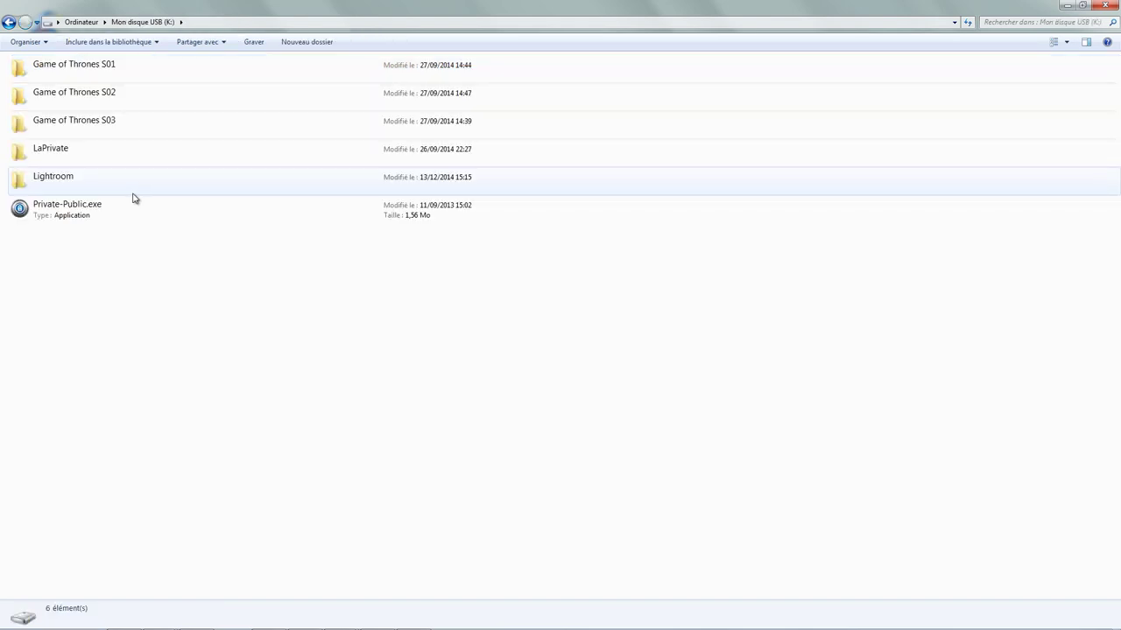
Create 'Après les vacances' in K:\Lightroom and paste Catalogue du portable into it.
double_click(74, 188)
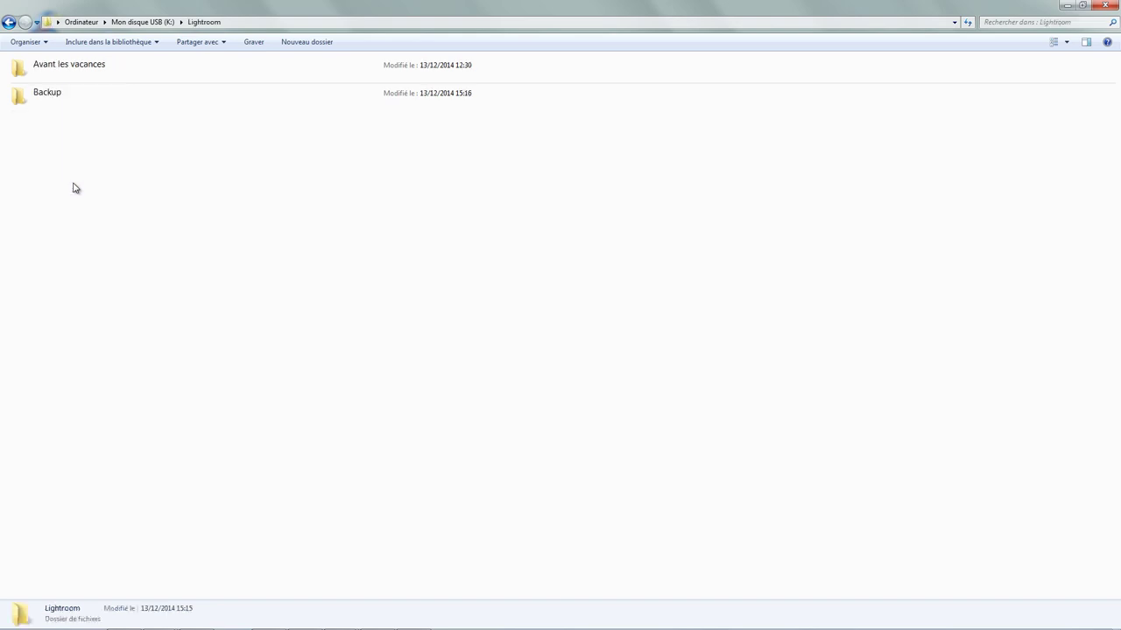
right_click(127, 180)
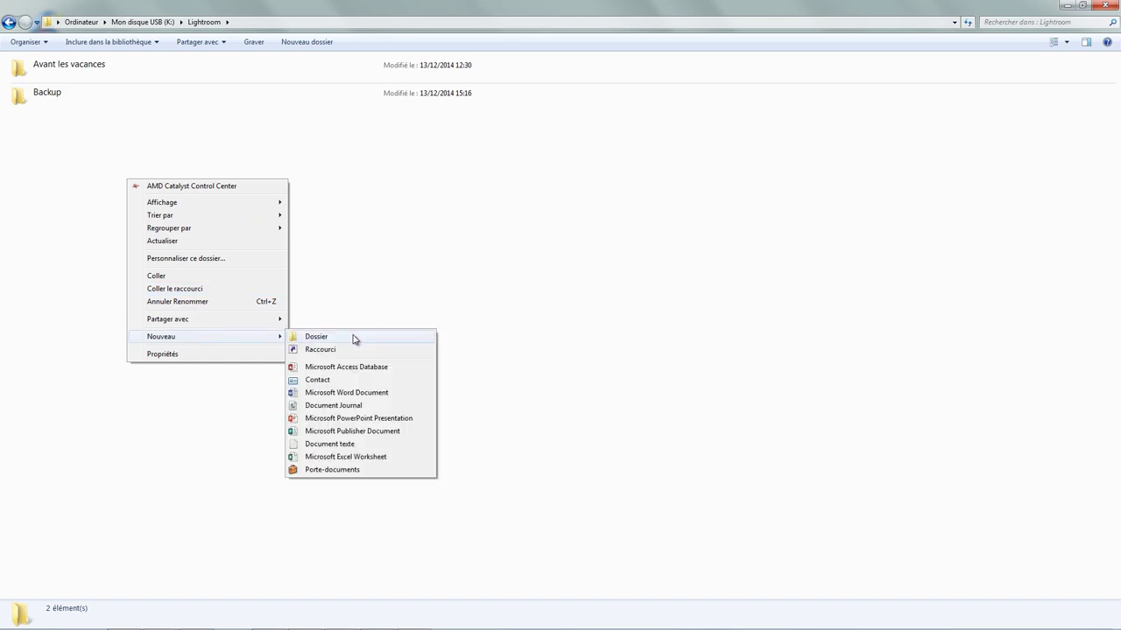
click(352, 336)
text(pr)
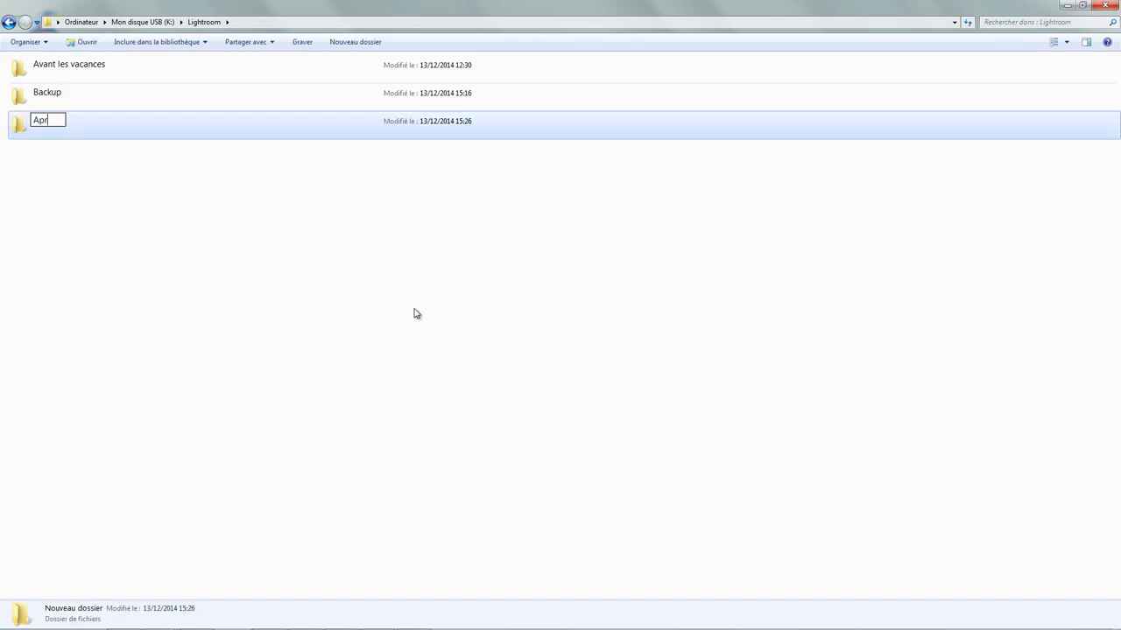
text(ès les vacan)
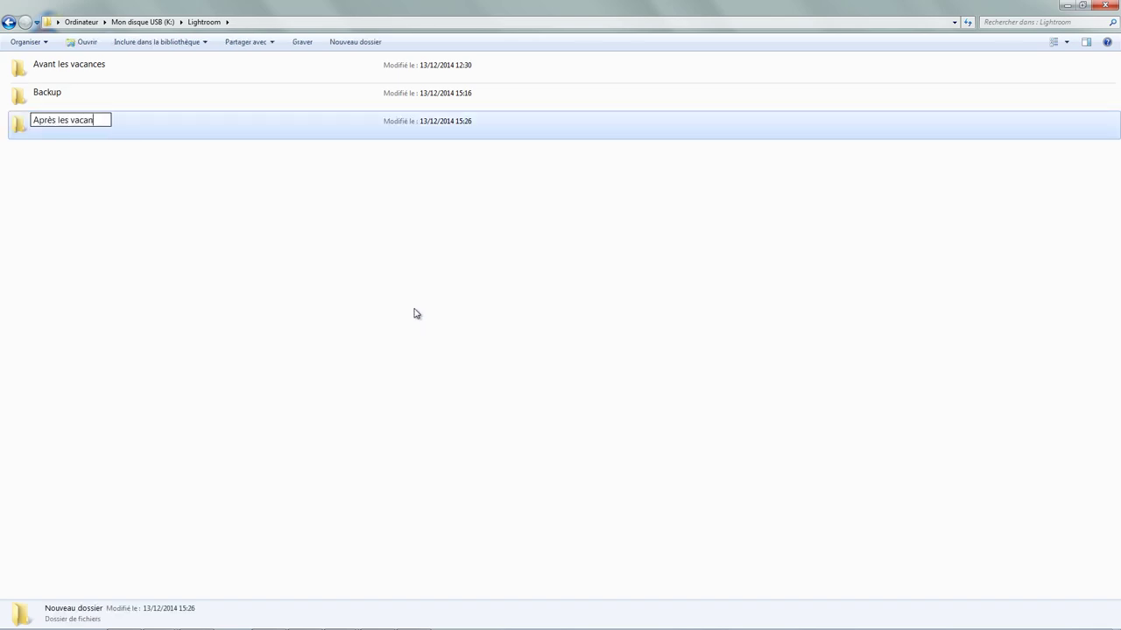
text(ces)
key(Return)
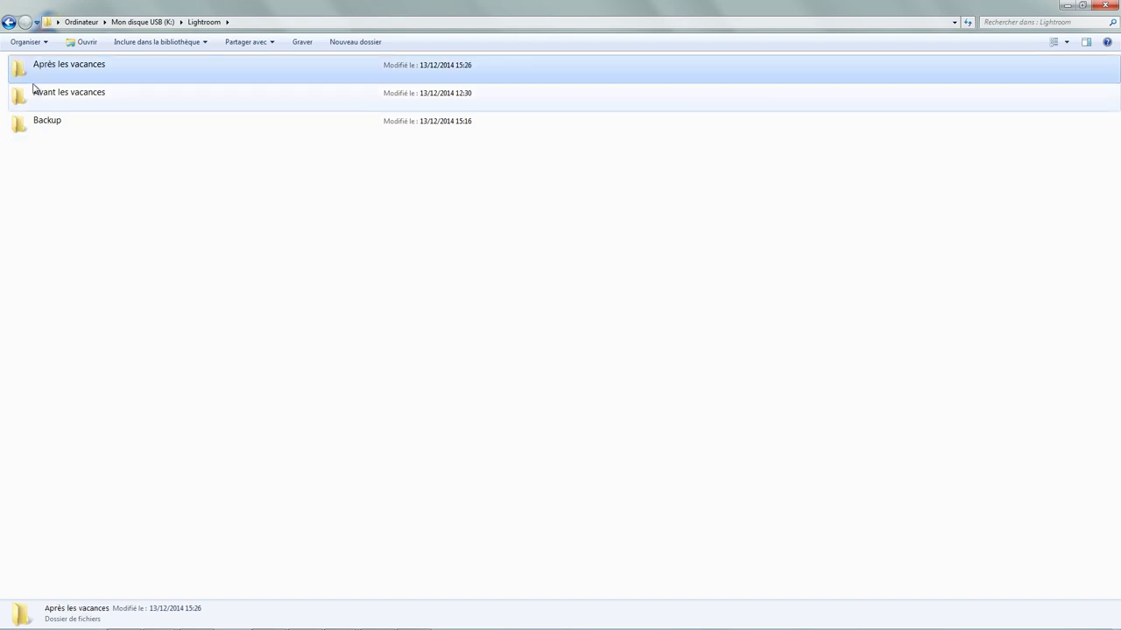
double_click(97, 77)
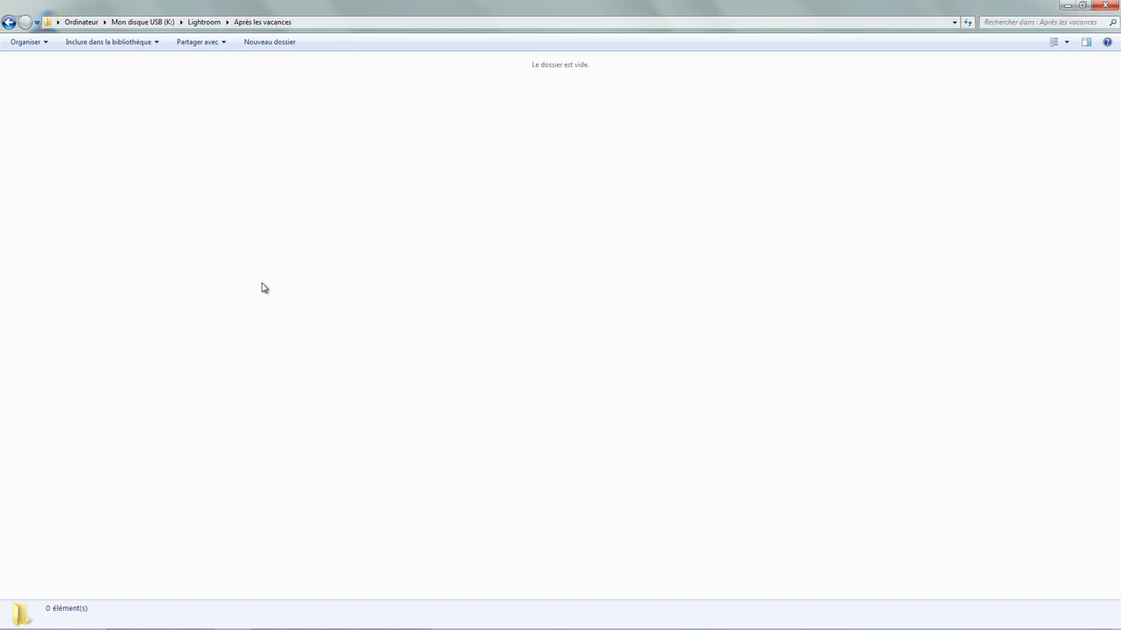
key(ctrl+v)
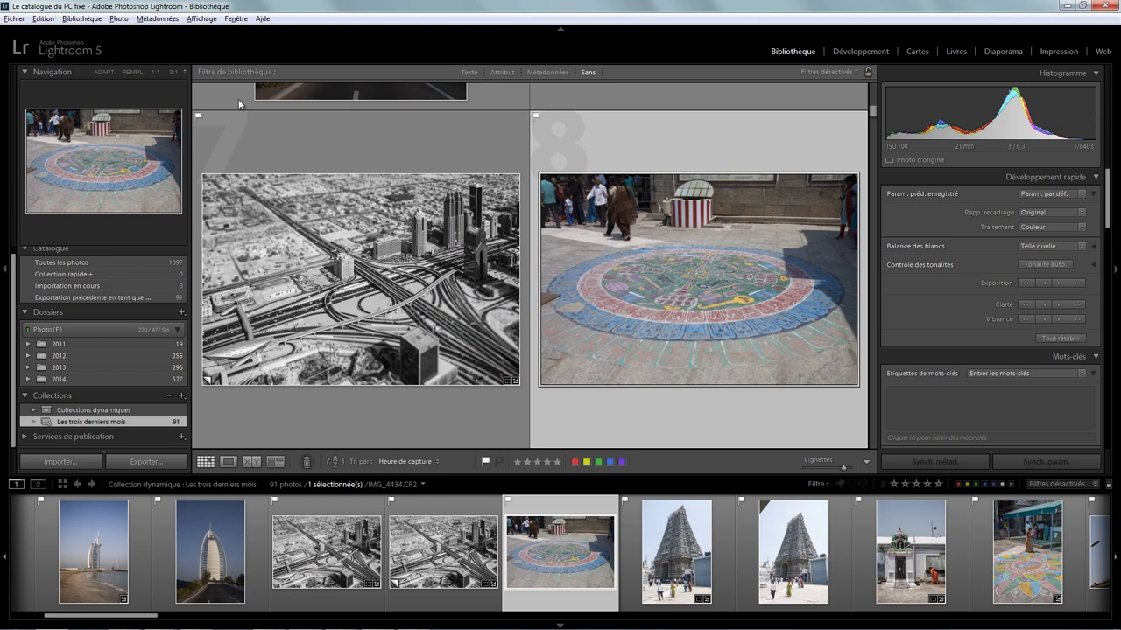
Import from another catalogue, opening K:\Lightroom\Après les vacances\Catalogue du portable\Catalogue du portable.lrcat.
mouse_move(360, 263)
click(15, 20)
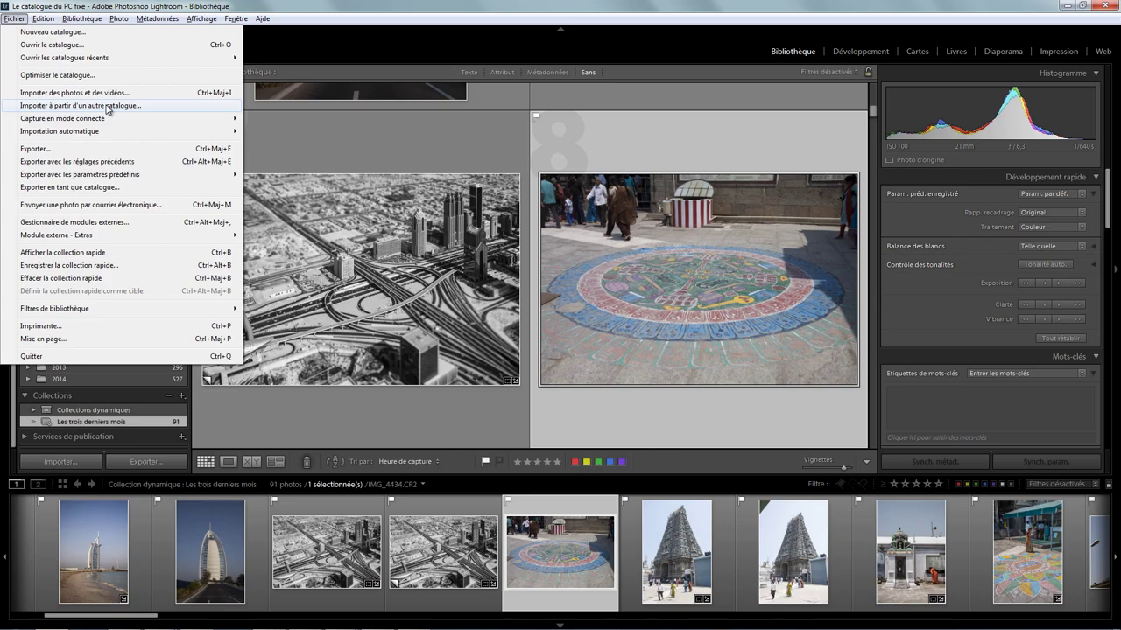
click(109, 106)
click(146, 27)
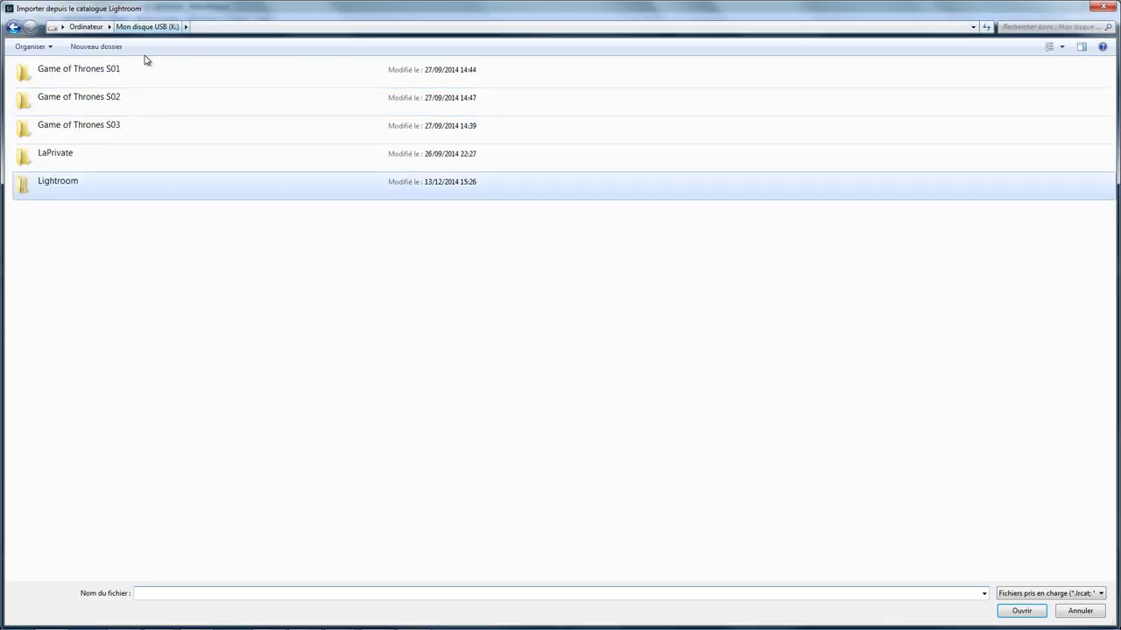
double_click(76, 183)
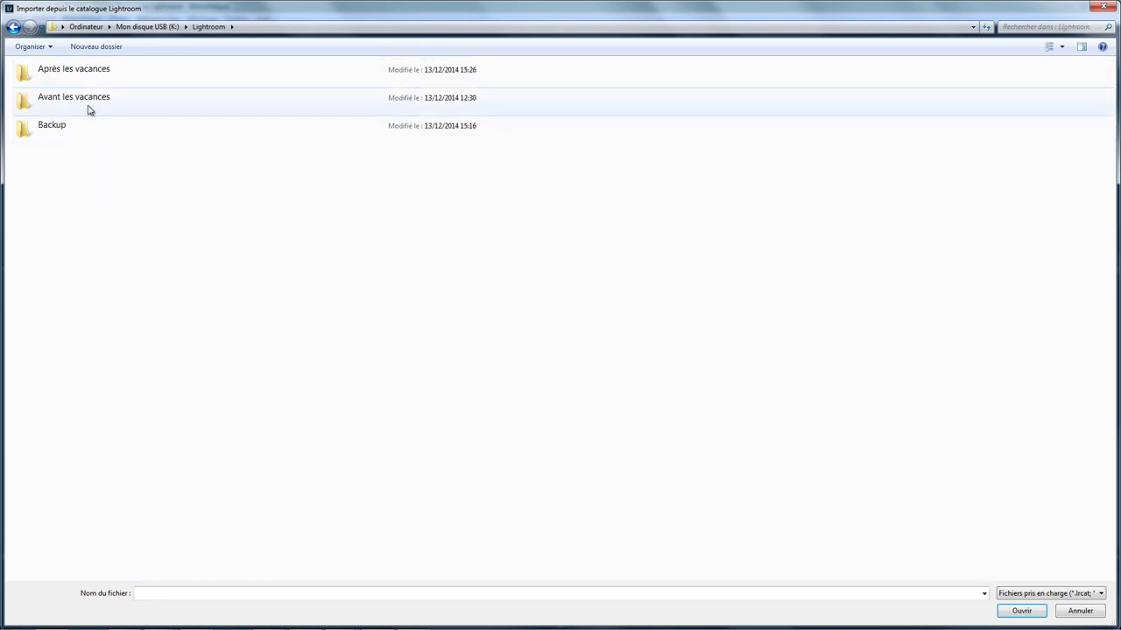
double_click(62, 133)
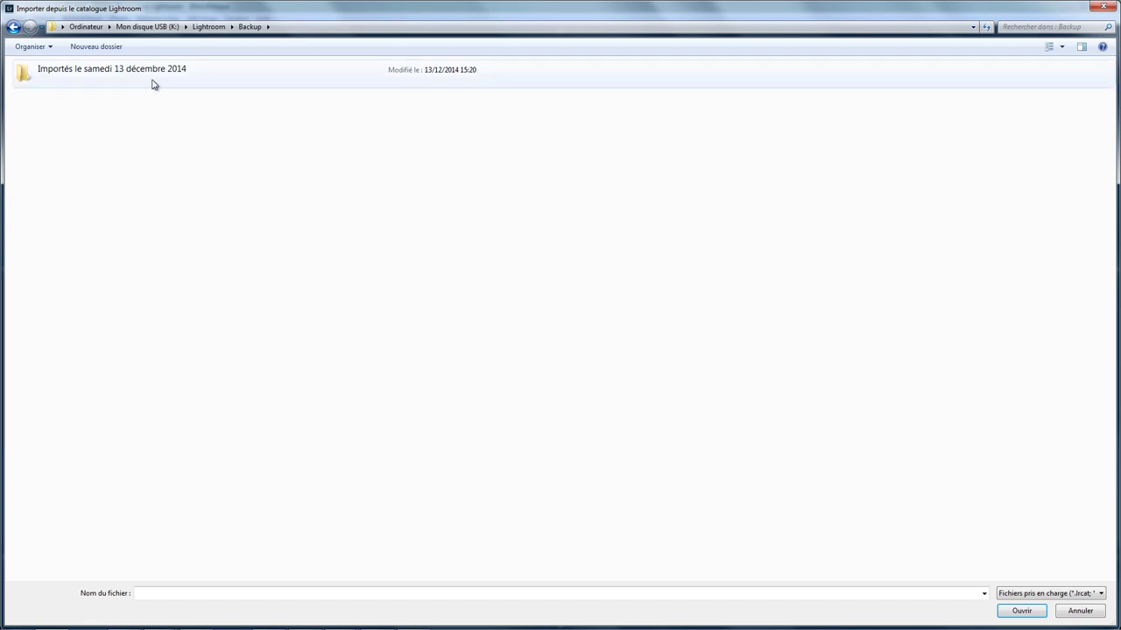
click(13, 26)
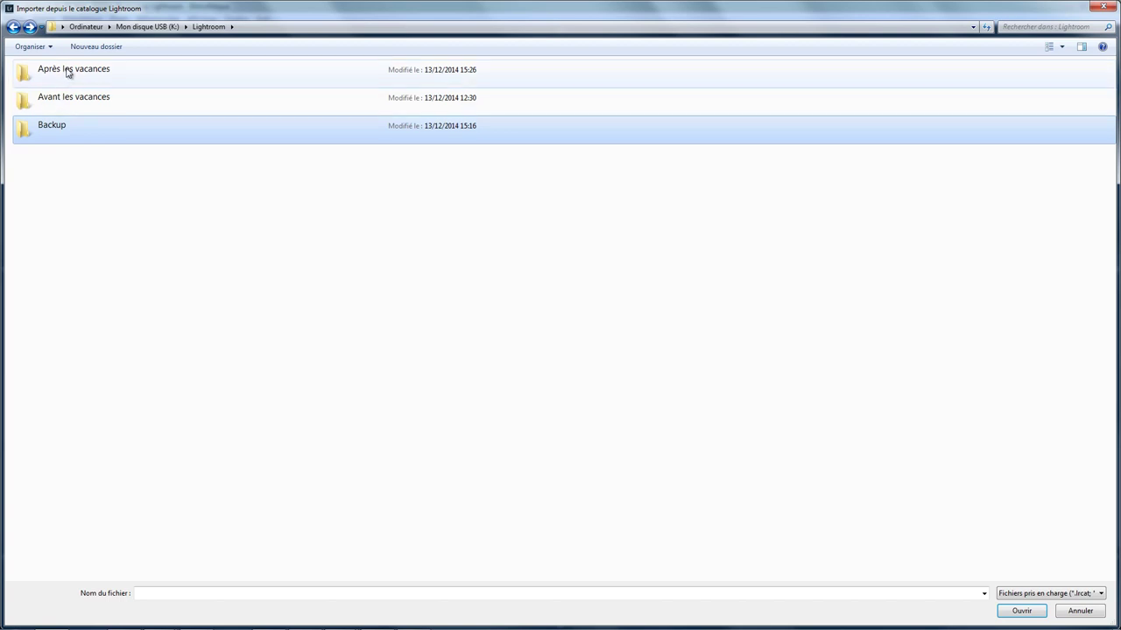
double_click(67, 72)
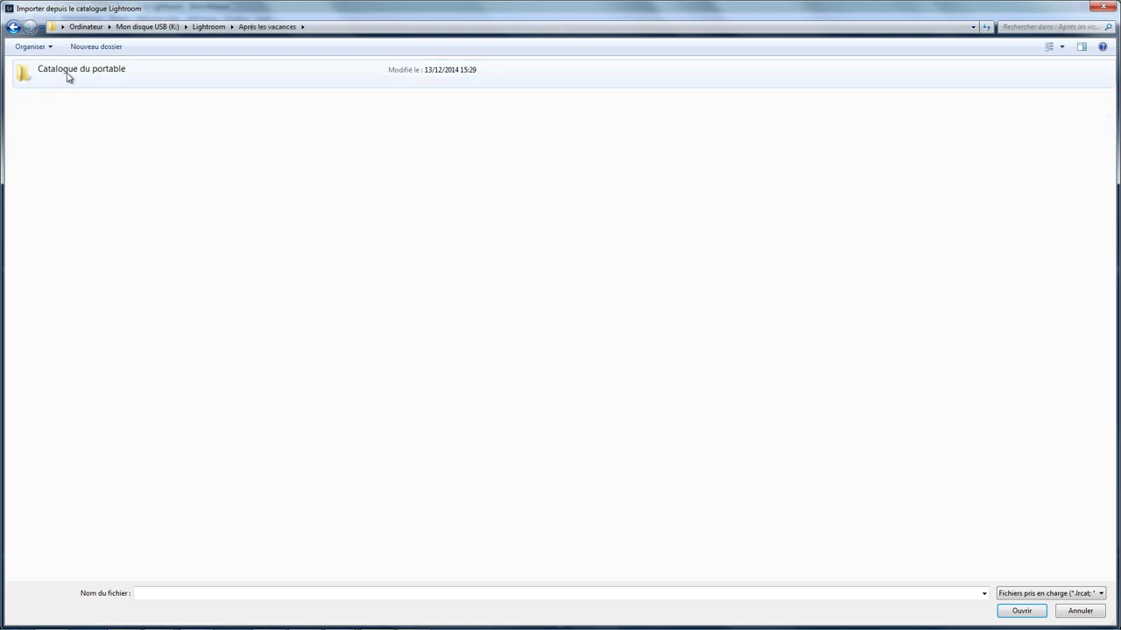
double_click(68, 77)
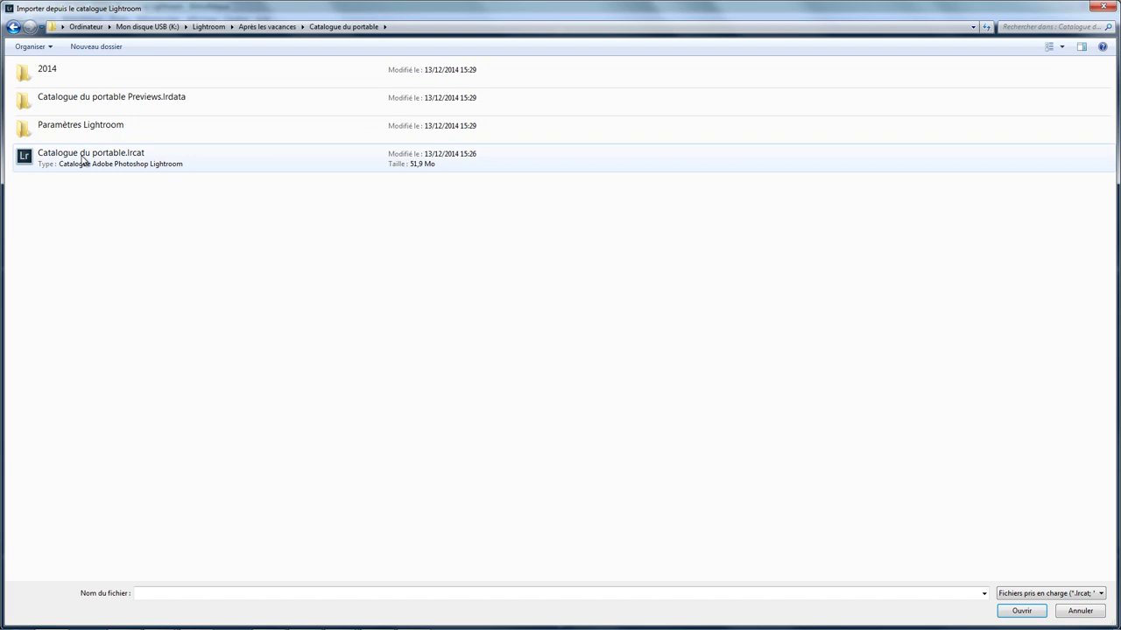
double_click(83, 159)
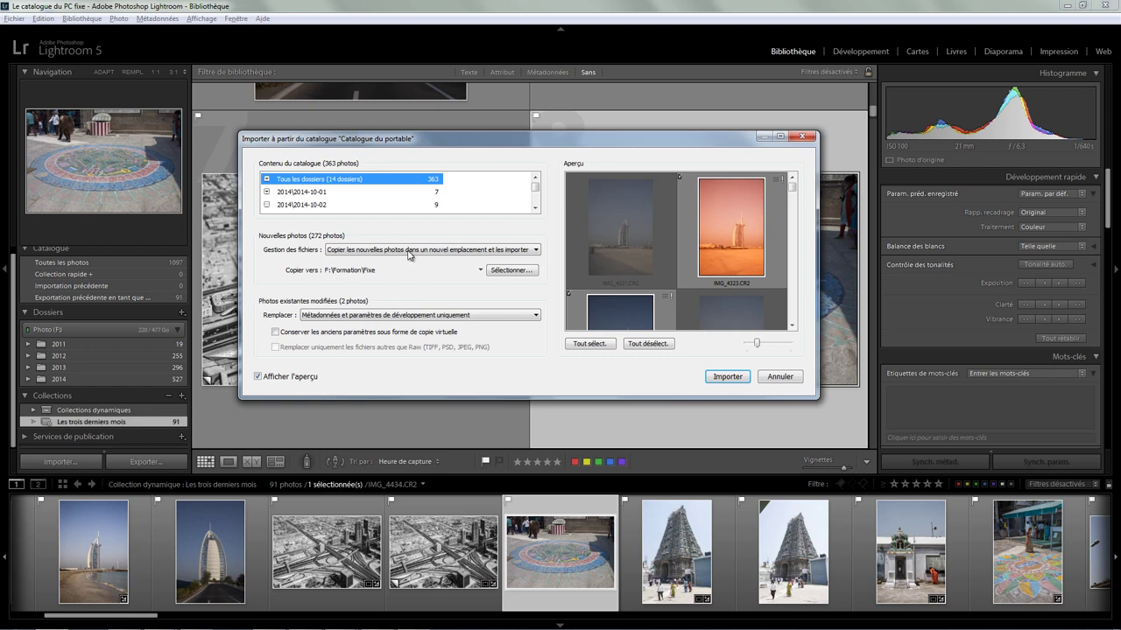
click(536, 251)
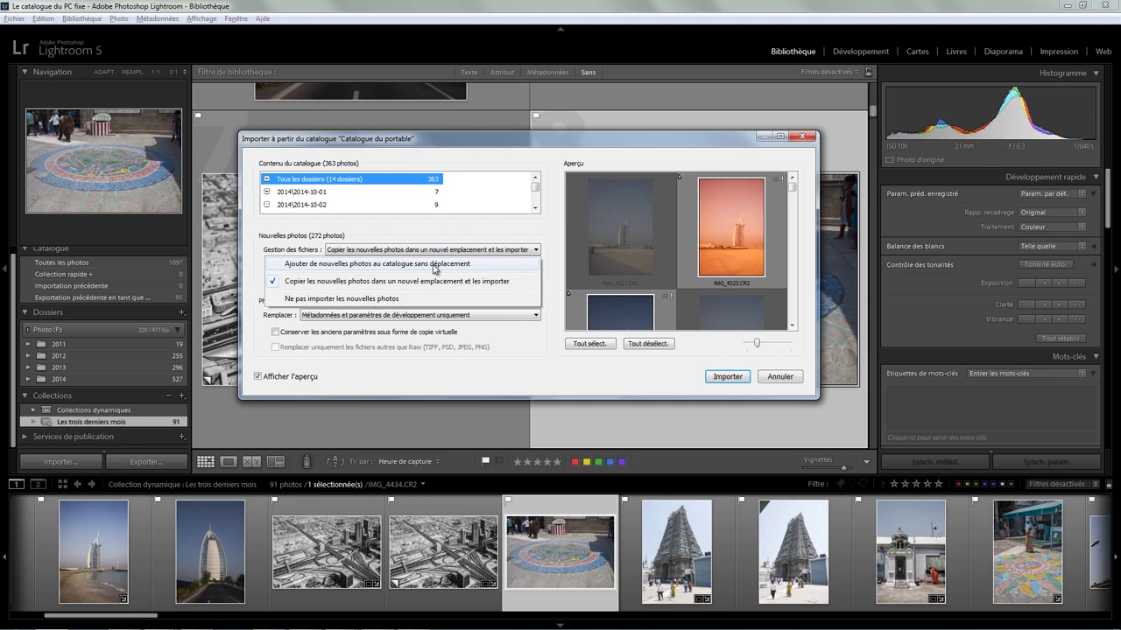
click(436, 281)
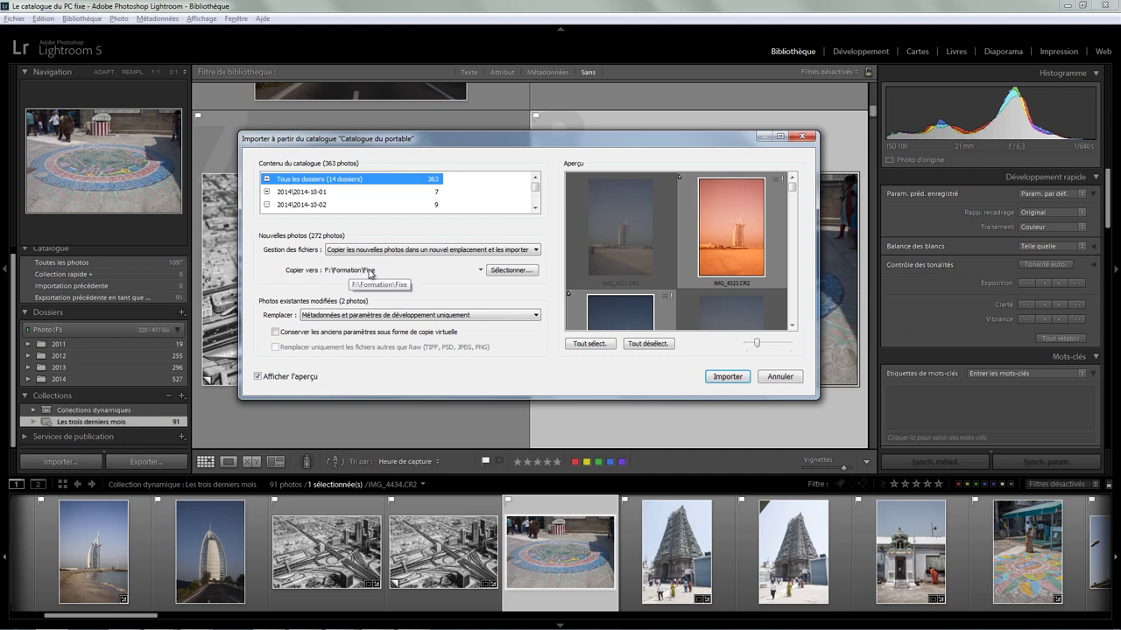
click(508, 273)
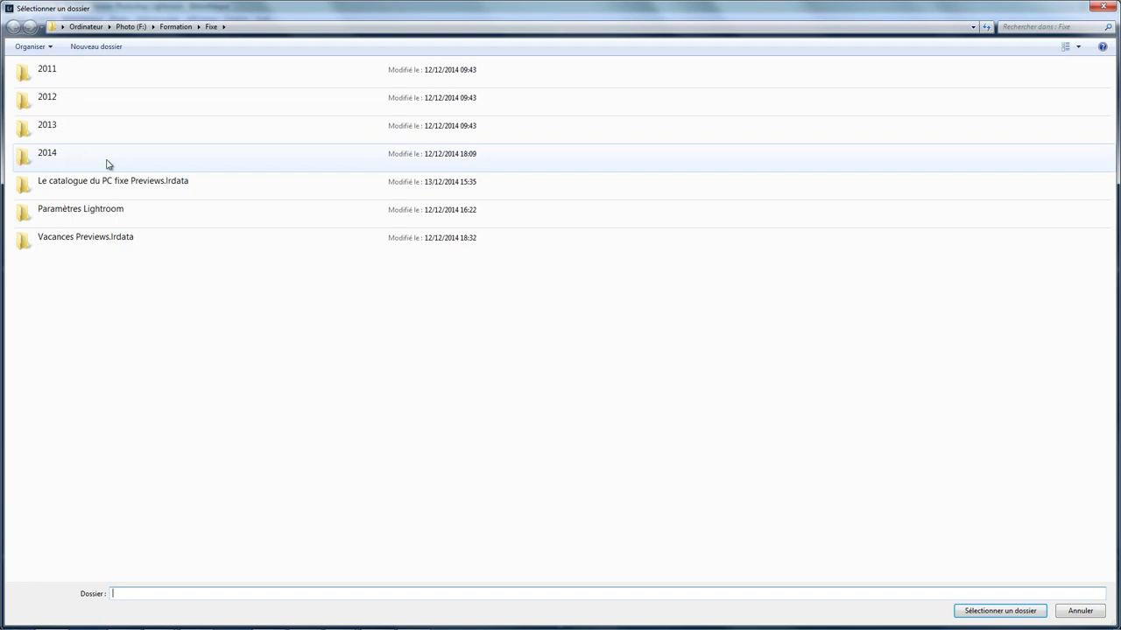
click(1106, 9)
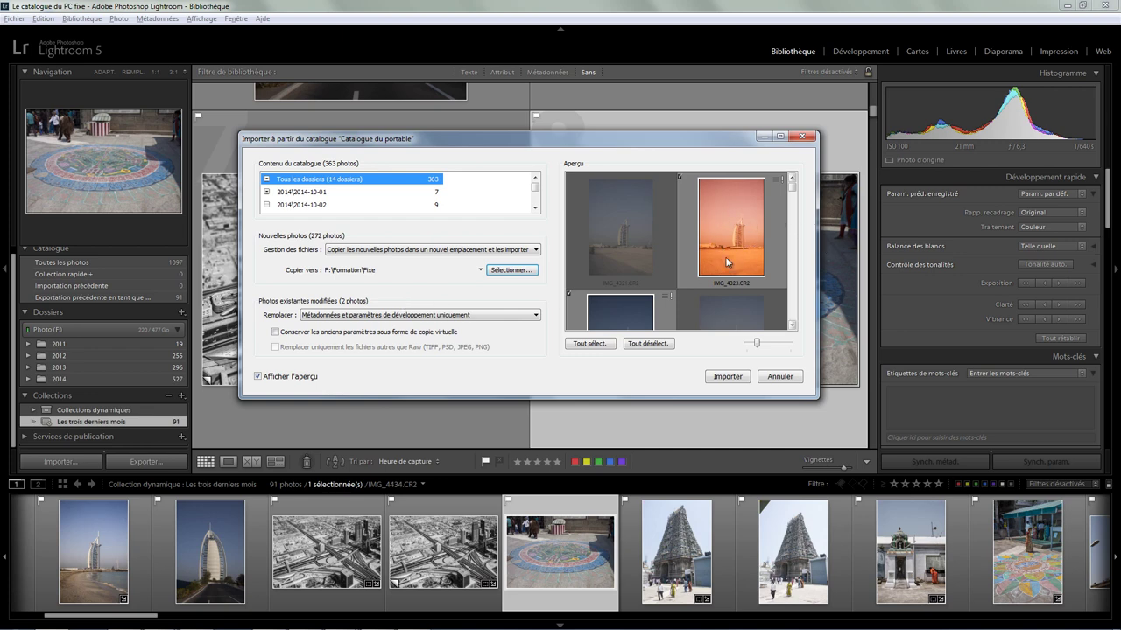
click(791, 325)
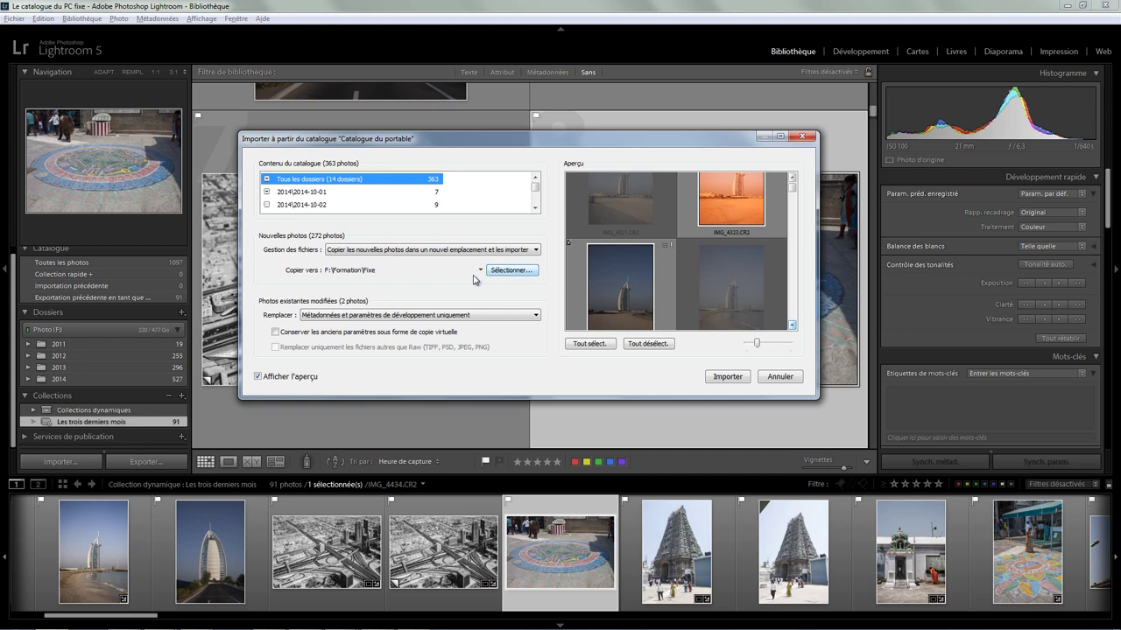
Import the laptop catalogue, replacing modified photos' metadata and develop settings only.
click(503, 317)
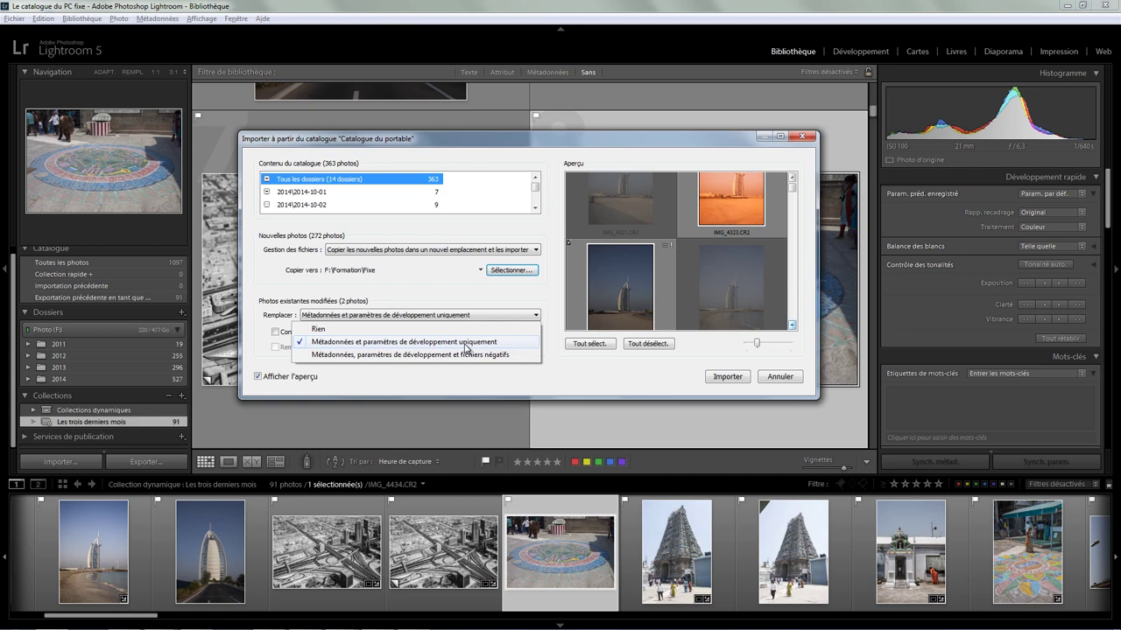
click(465, 346)
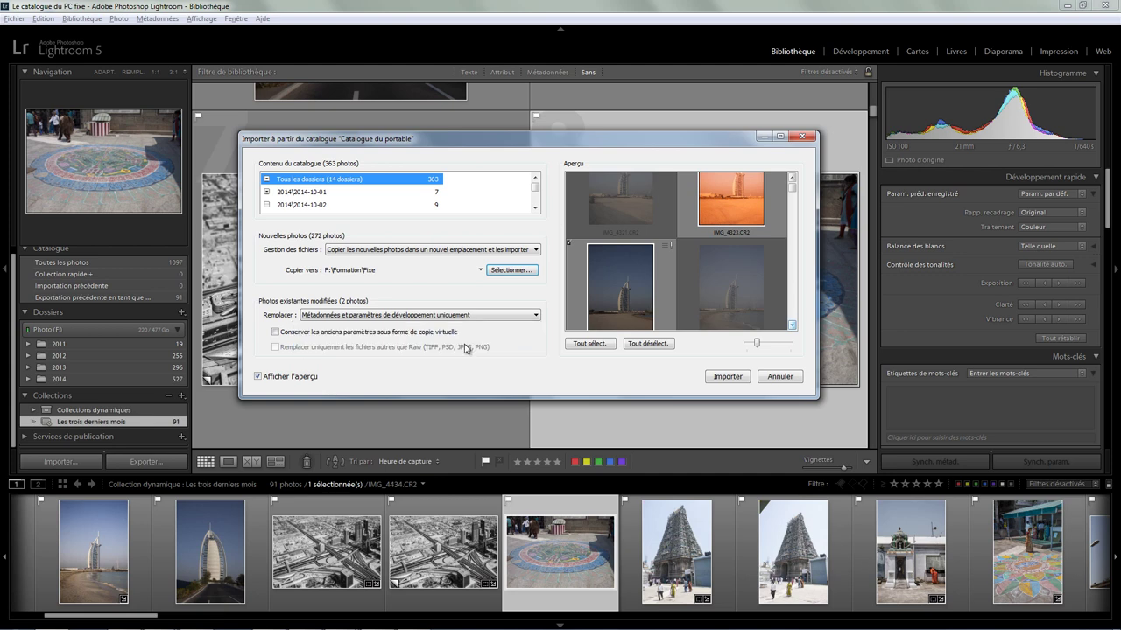
click(729, 378)
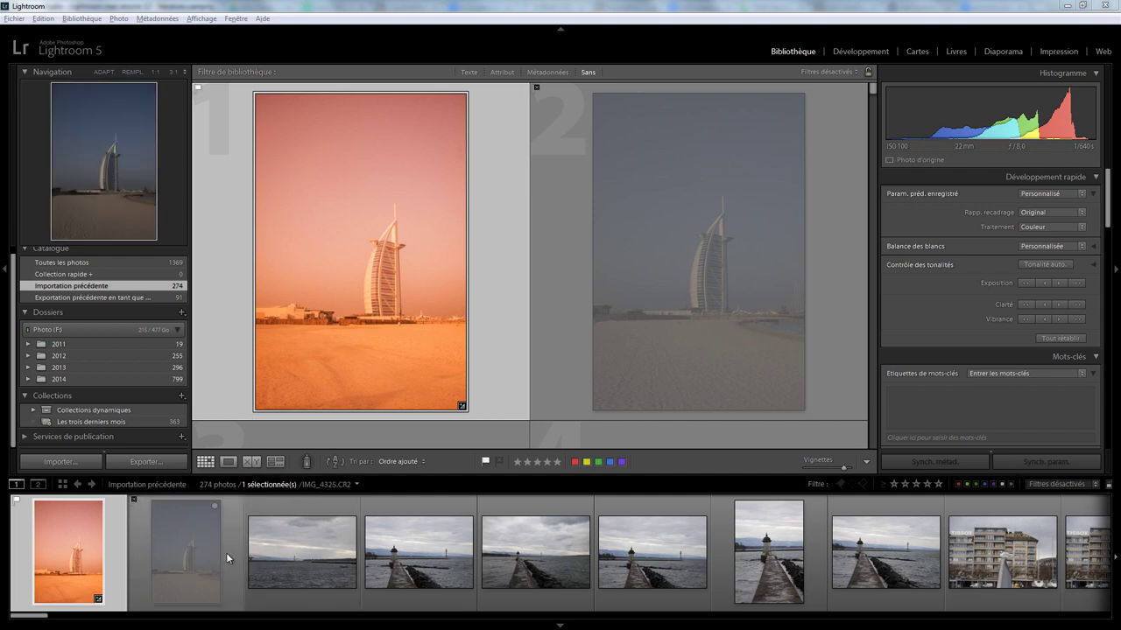
Scroll the filmstrip through the imported trip photos and select the pink seagull picture.
click(119, 19)
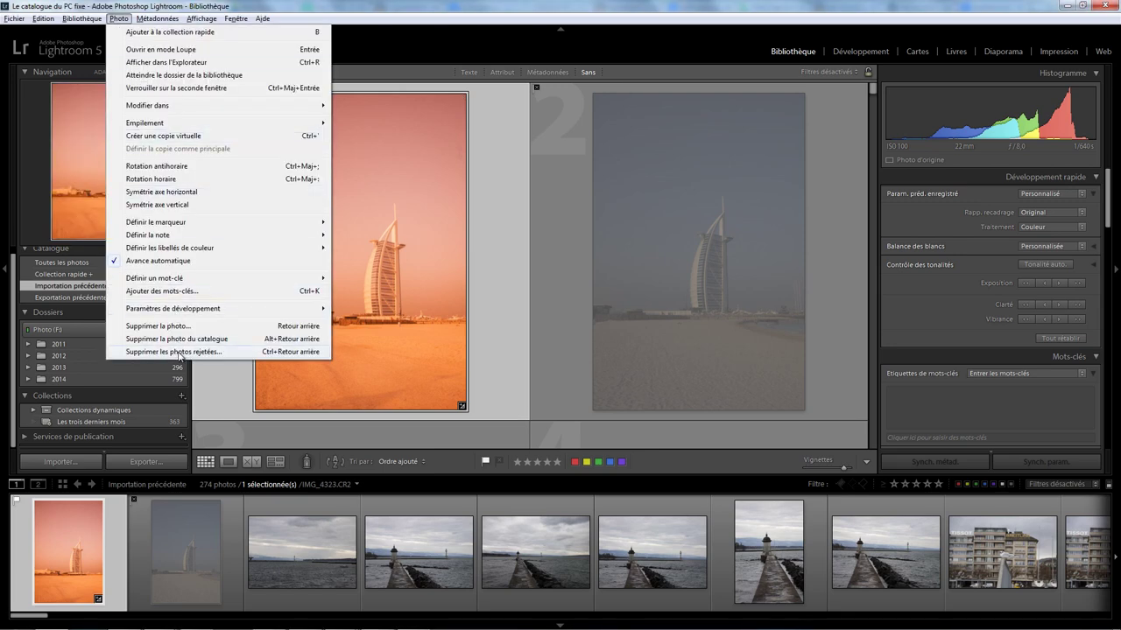
click(239, 429)
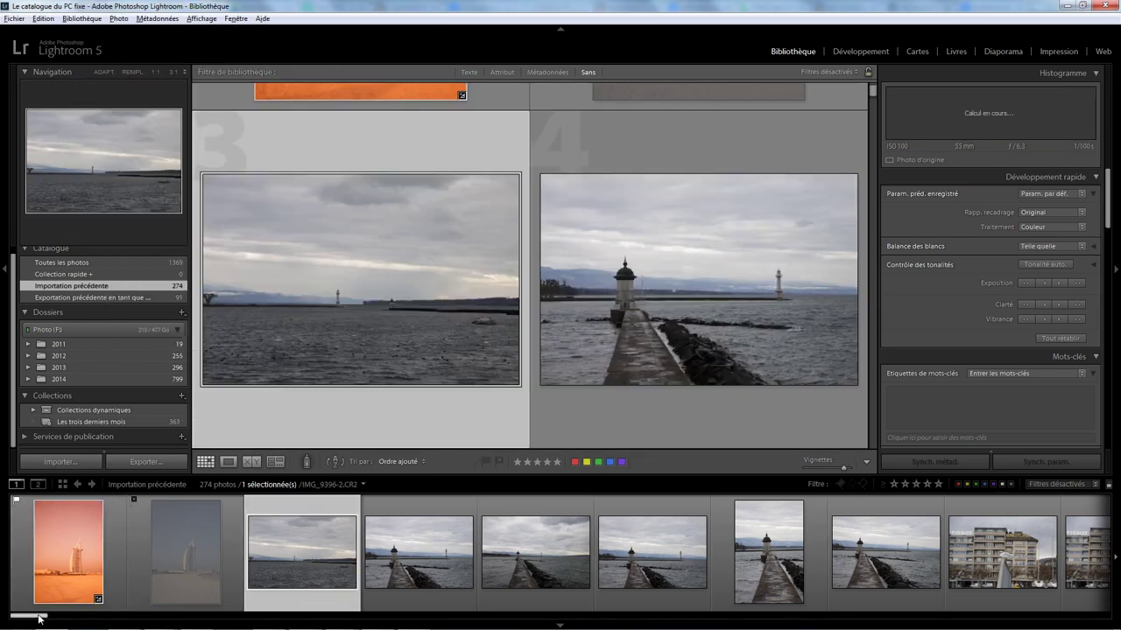
drag(40, 619, 203, 613)
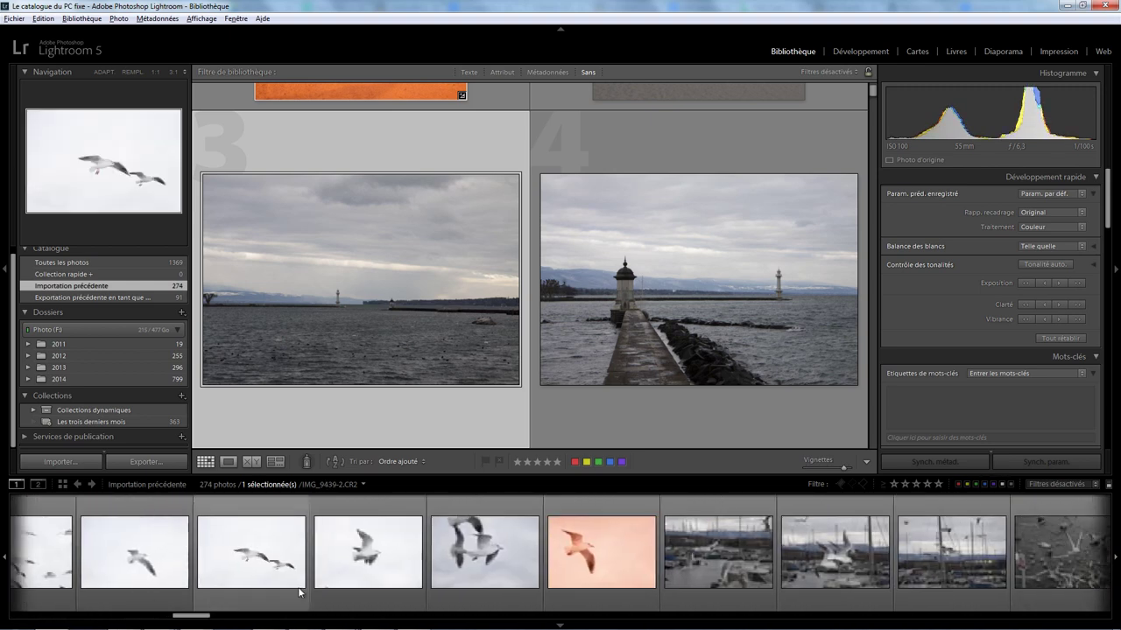
click(597, 592)
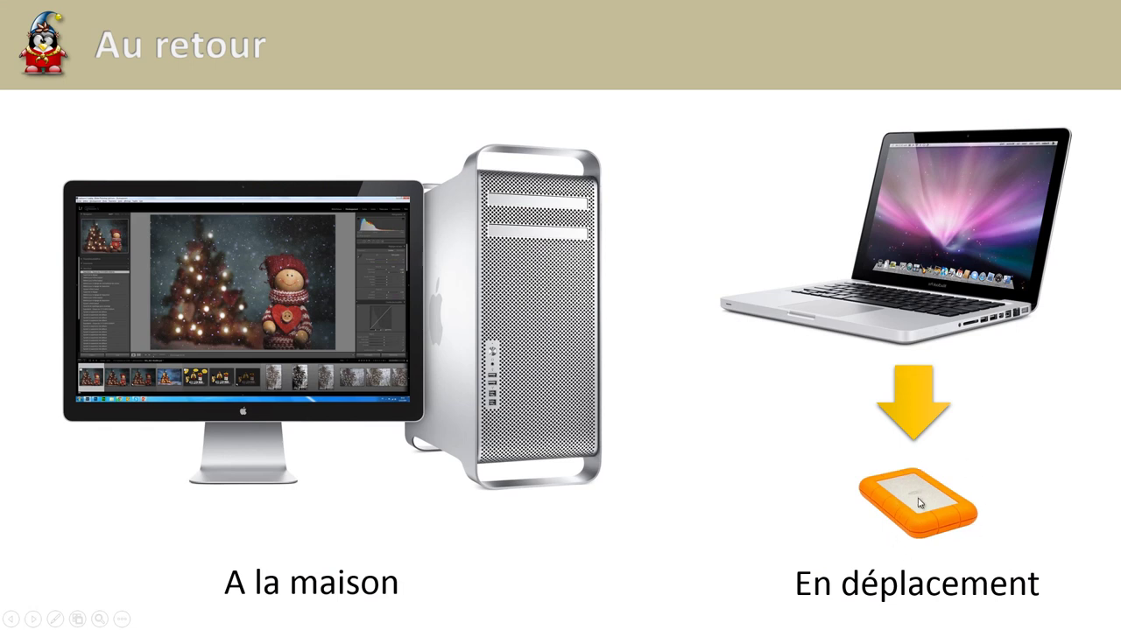
Advance the Au retour slide to show the arrow from the drive to the Mac Pro.
click(556, 430)
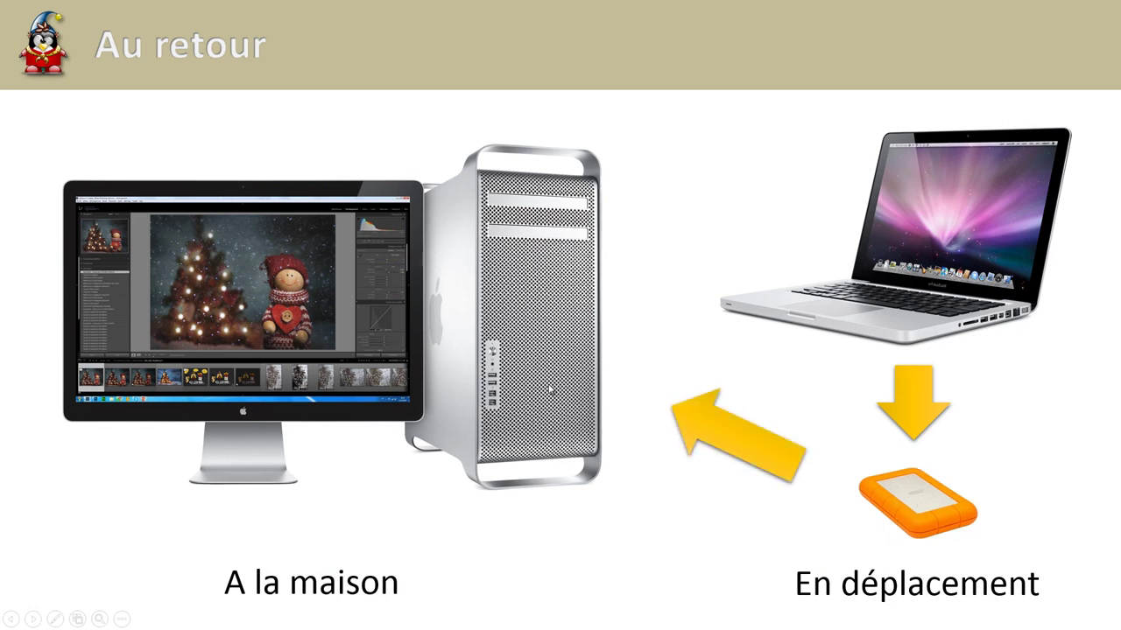